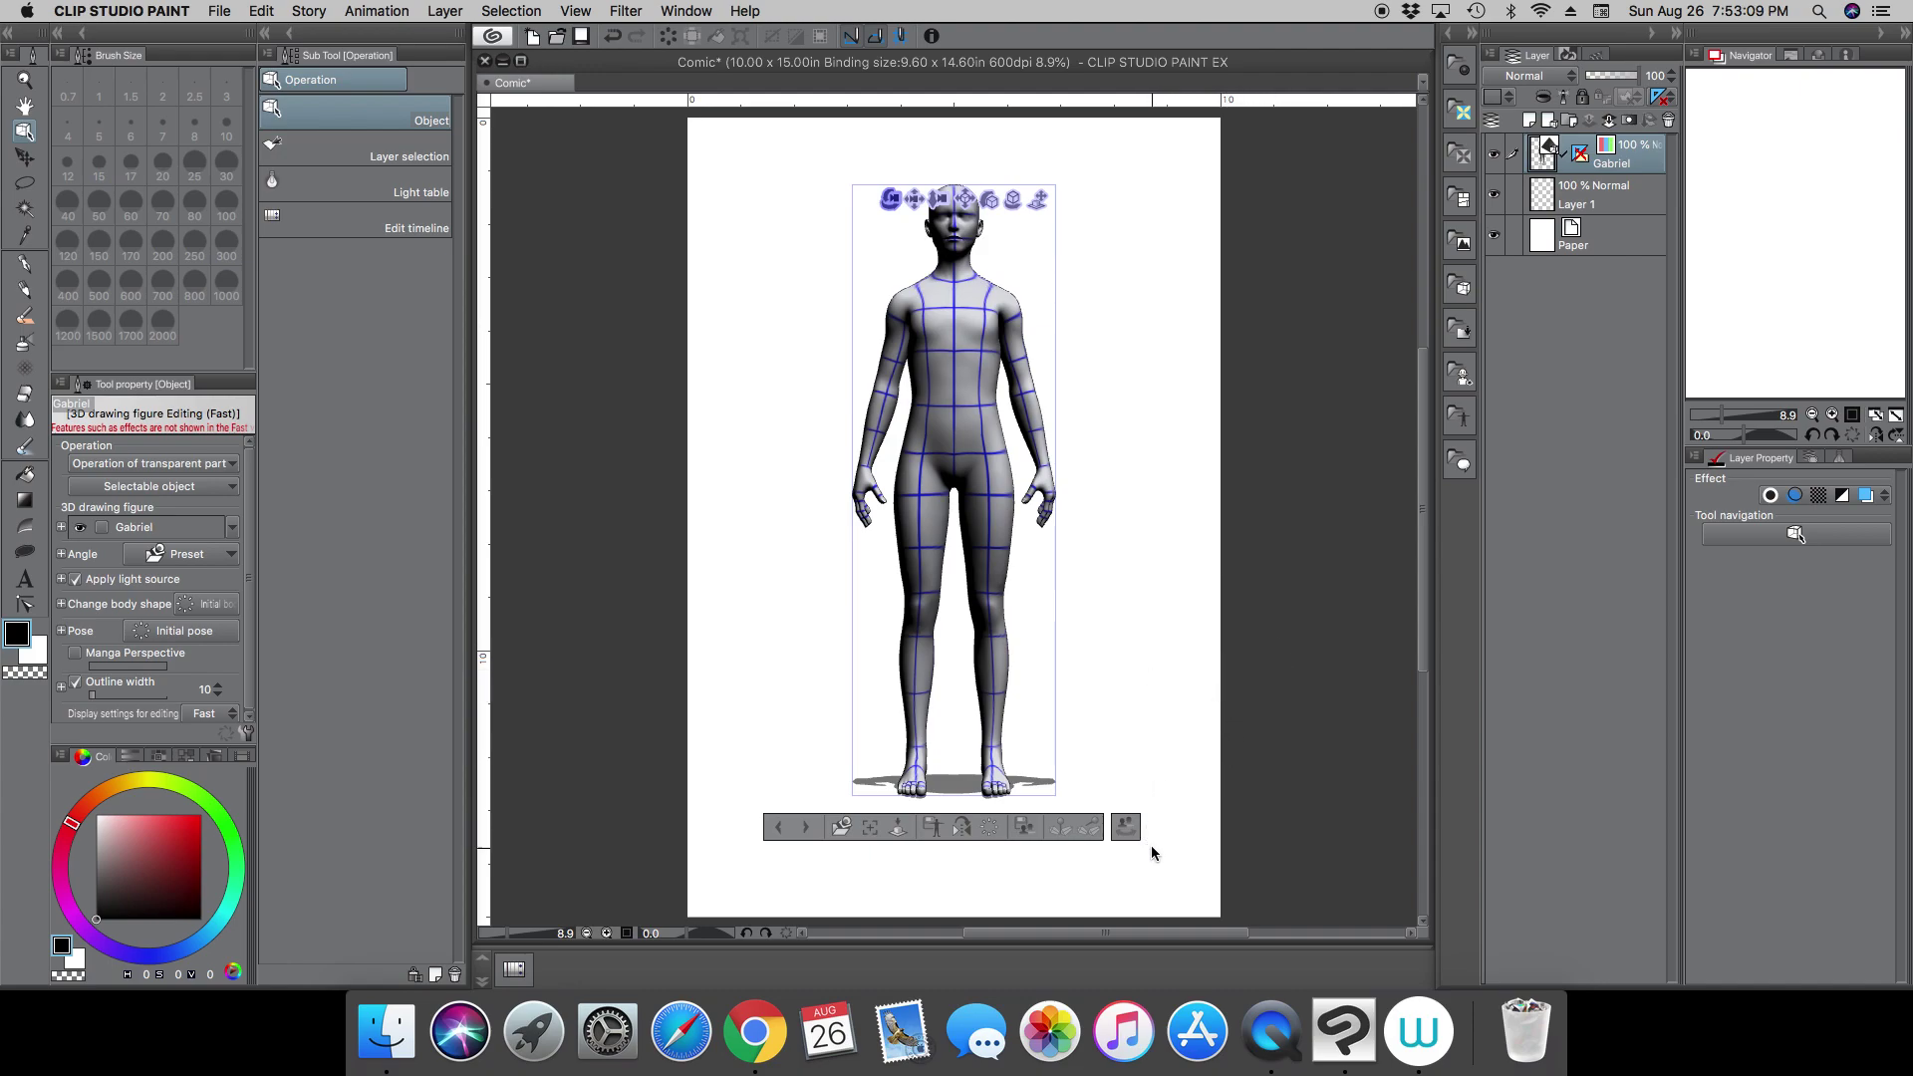
Step: View the program's version information, then dismiss the version splash screen
{"action": "left_click", "coordinate": [175, 12]}
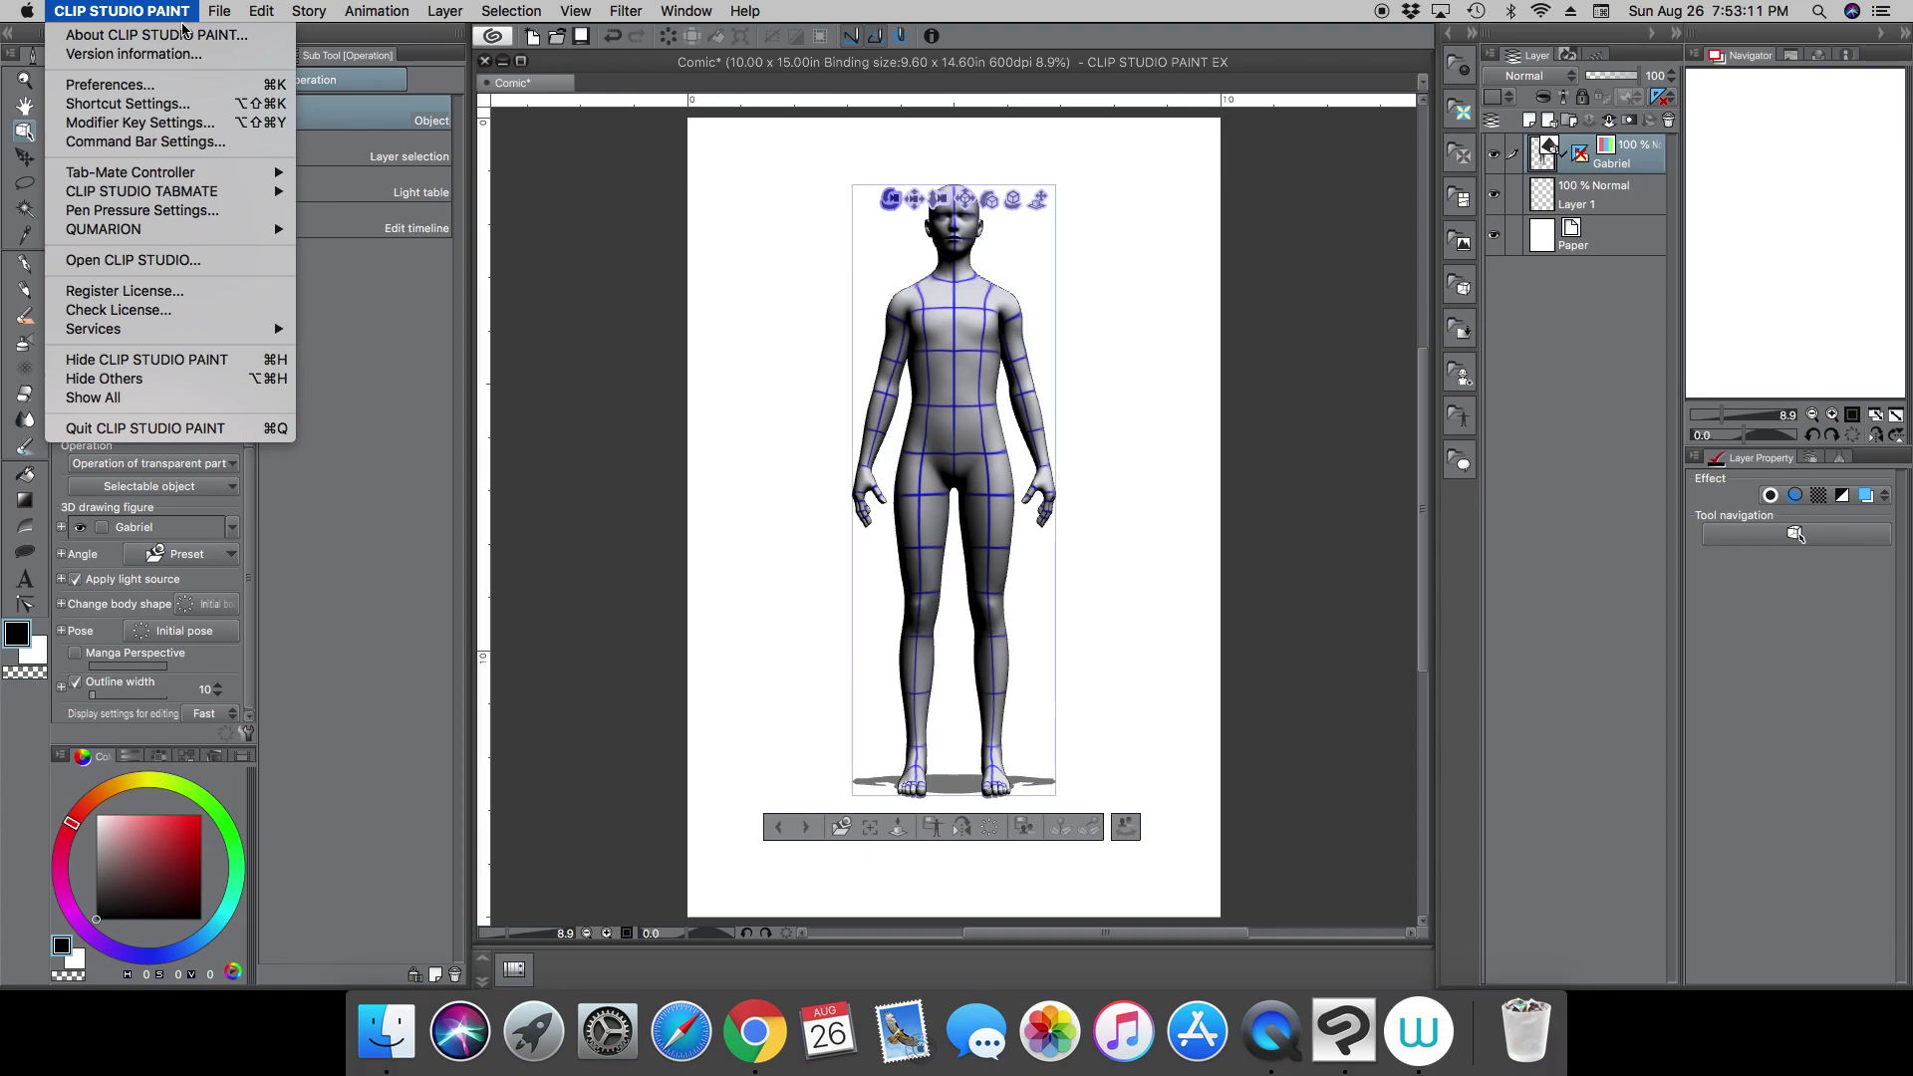
{"action": "left_click", "coordinate": [177, 32]}
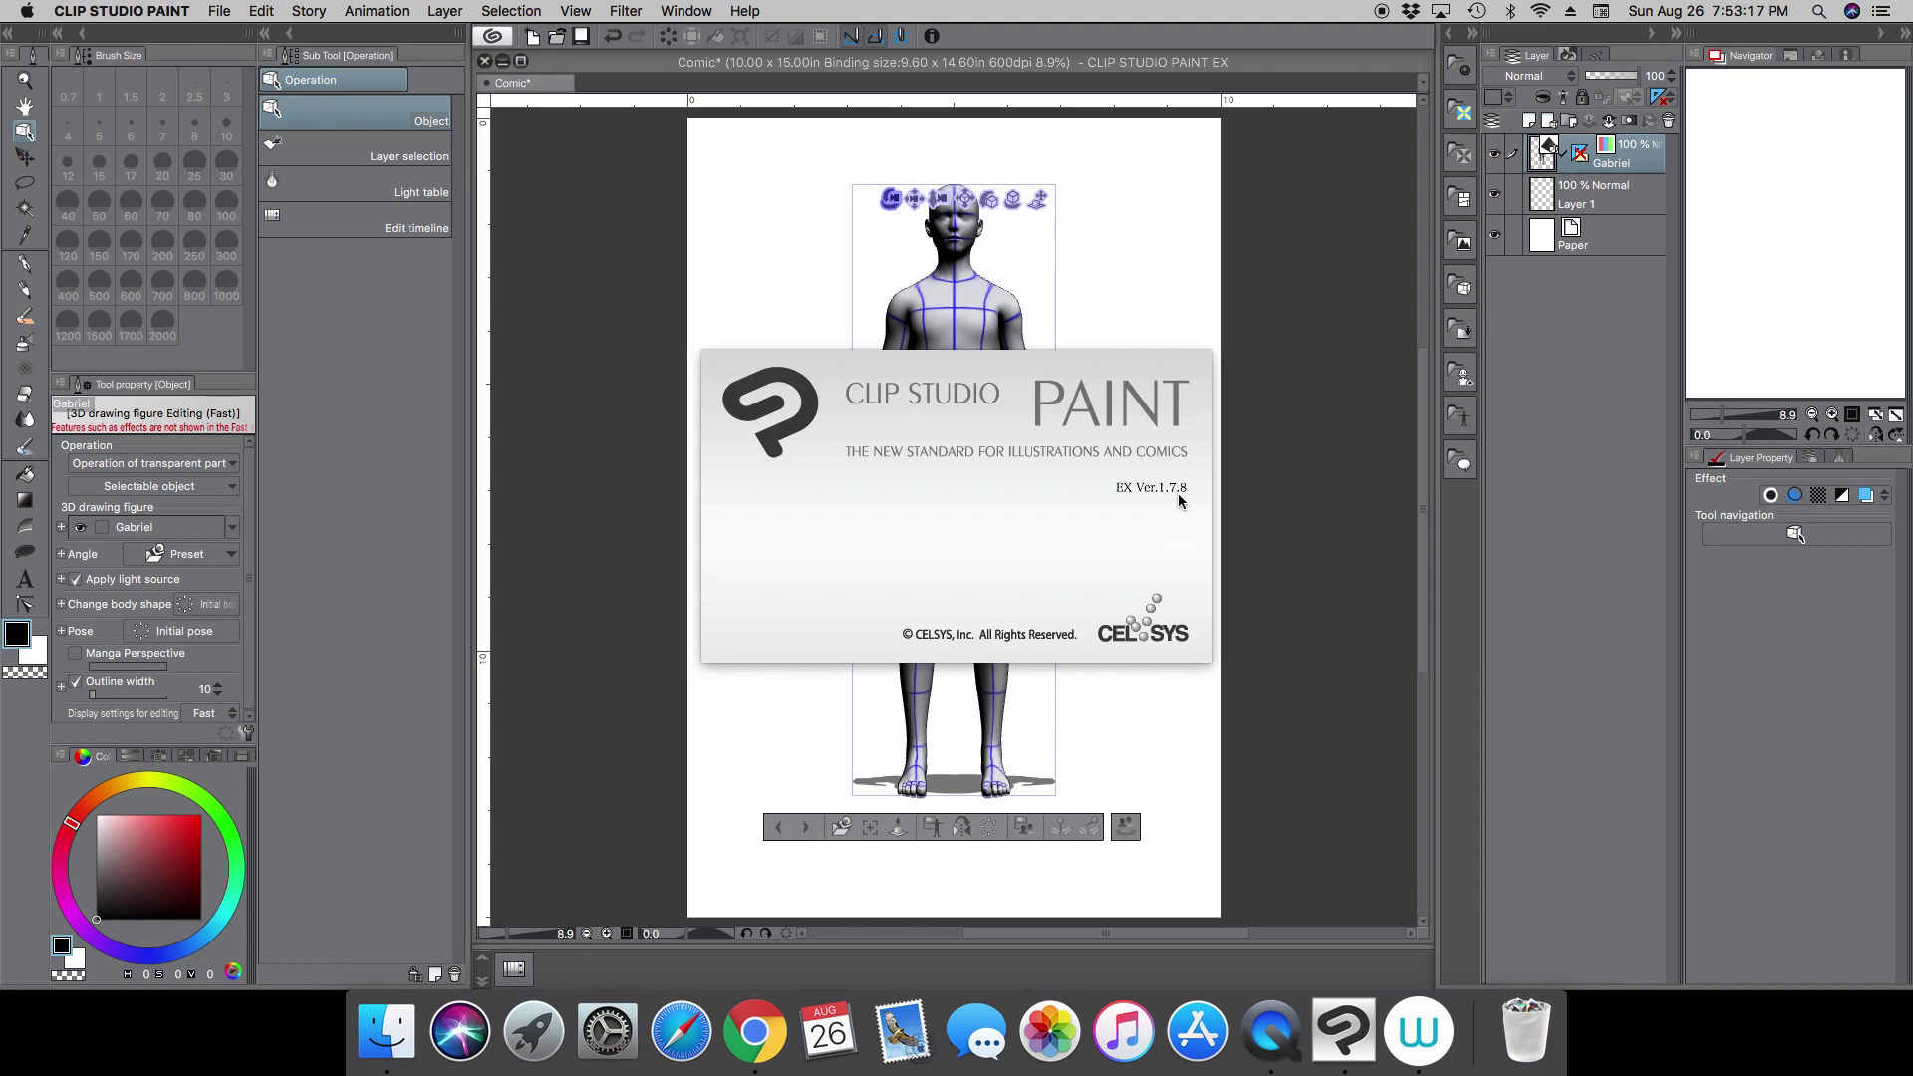
{"action": "left_click", "coordinate": [916, 425]}
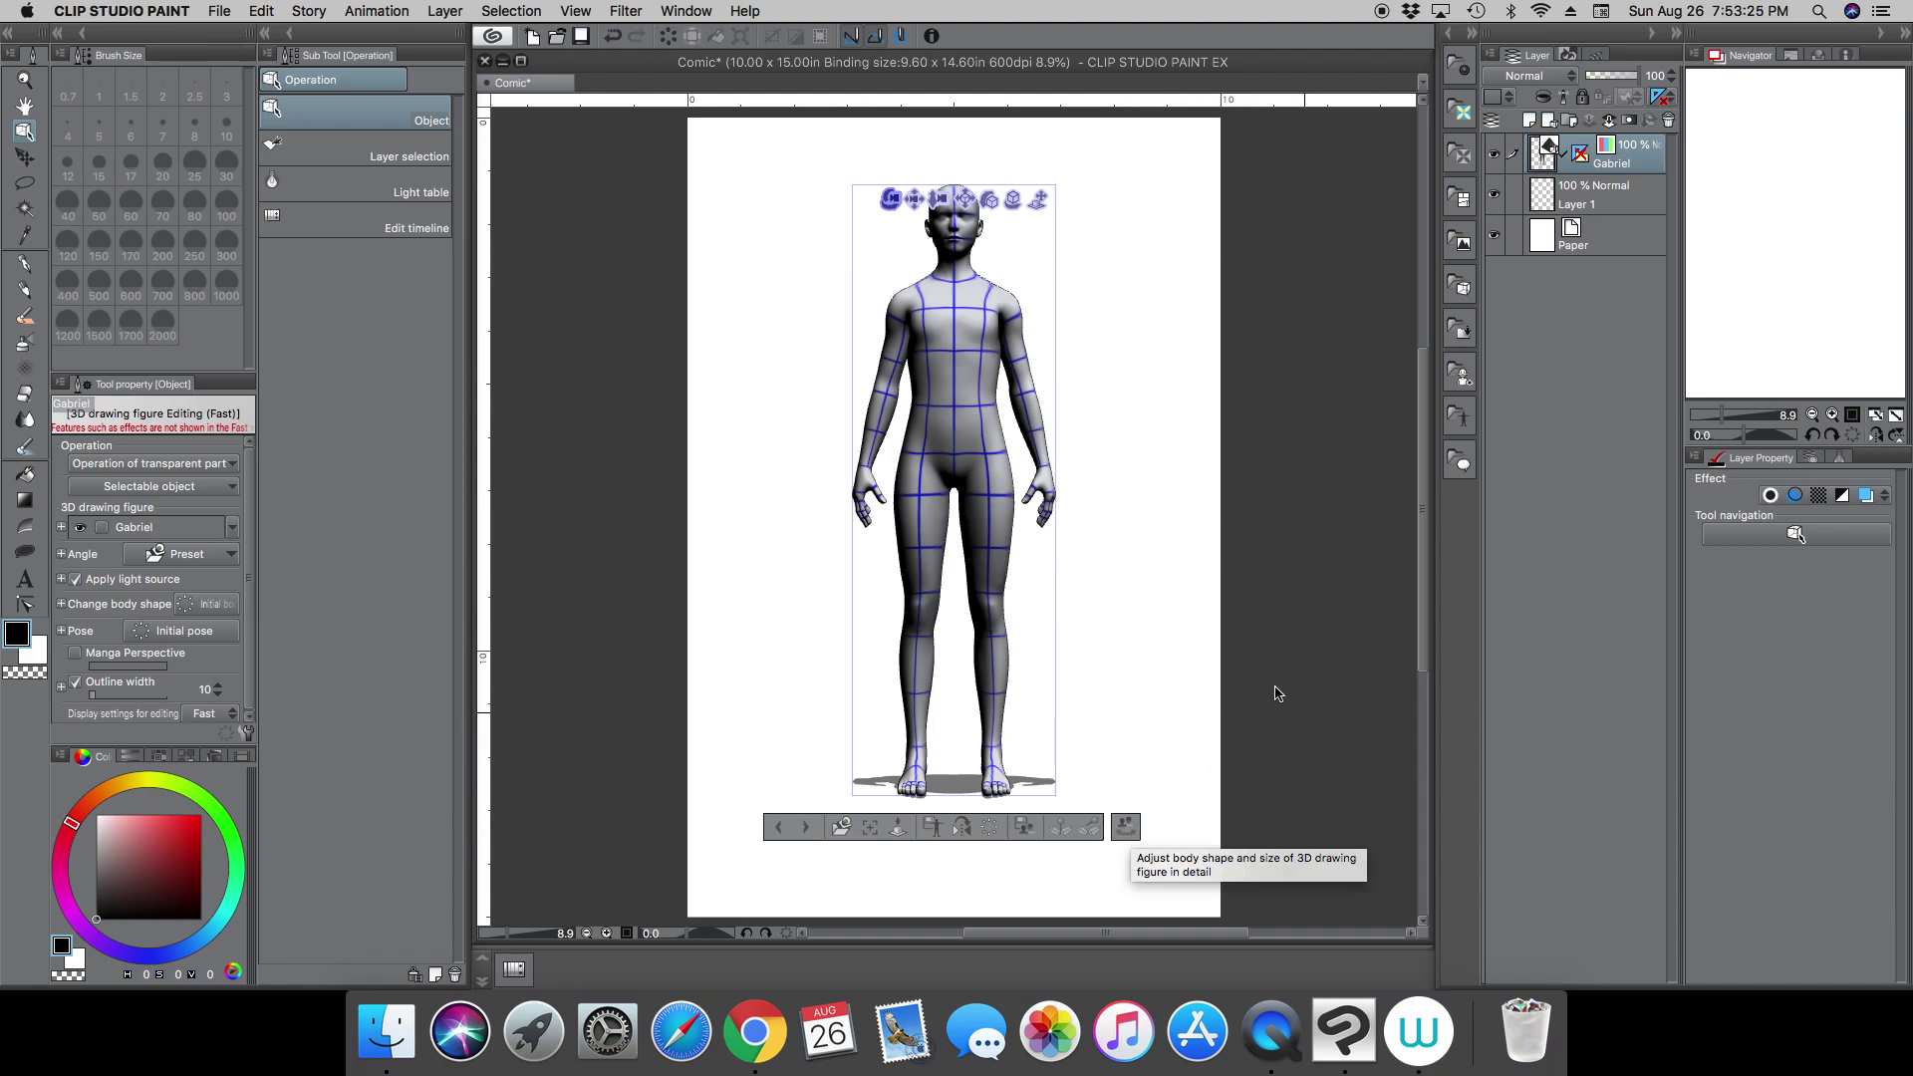
Step: Drag the Body shape Full body pad to a slimmer, more youthful build with head-to-body ratio 7.8
{"action": "left_click", "coordinate": [1127, 827]}
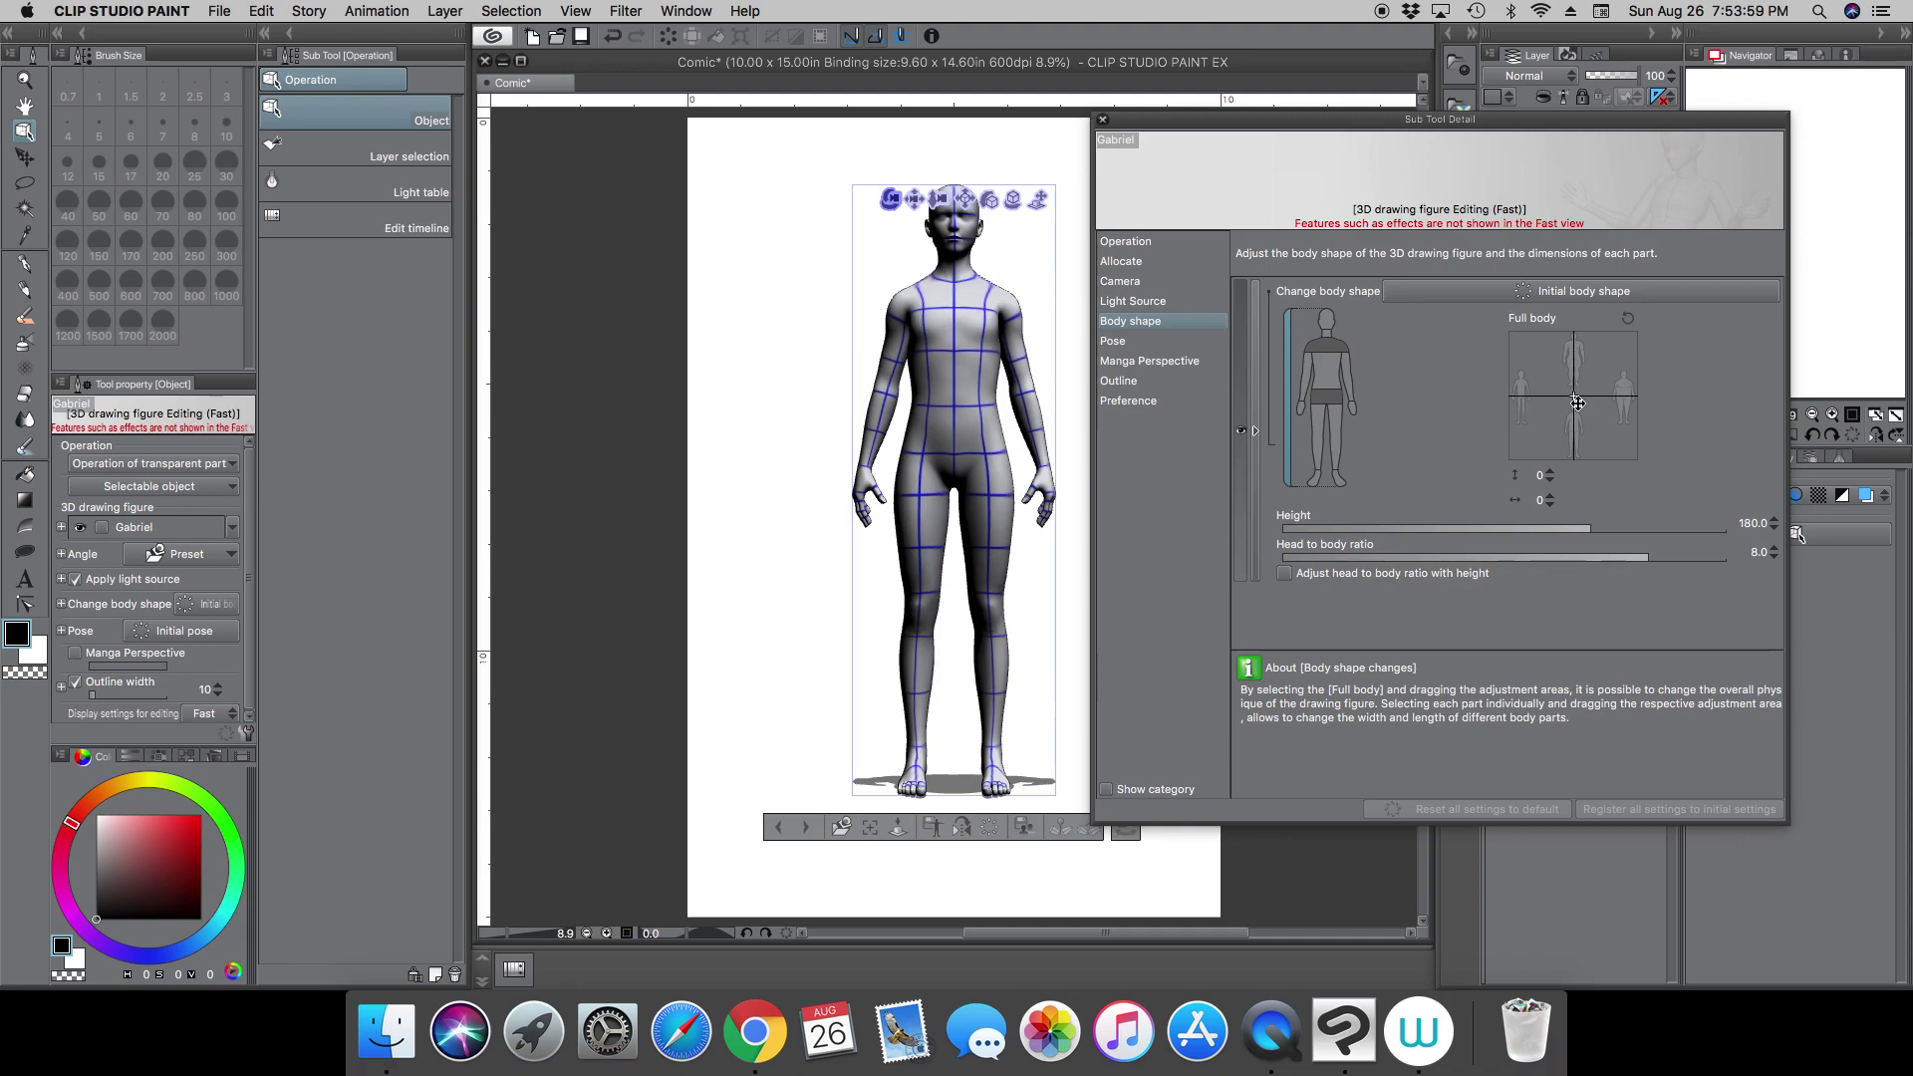
{"action": "left_click_drag", "start_coordinate": [1574, 397], "coordinate": [1535, 396]}
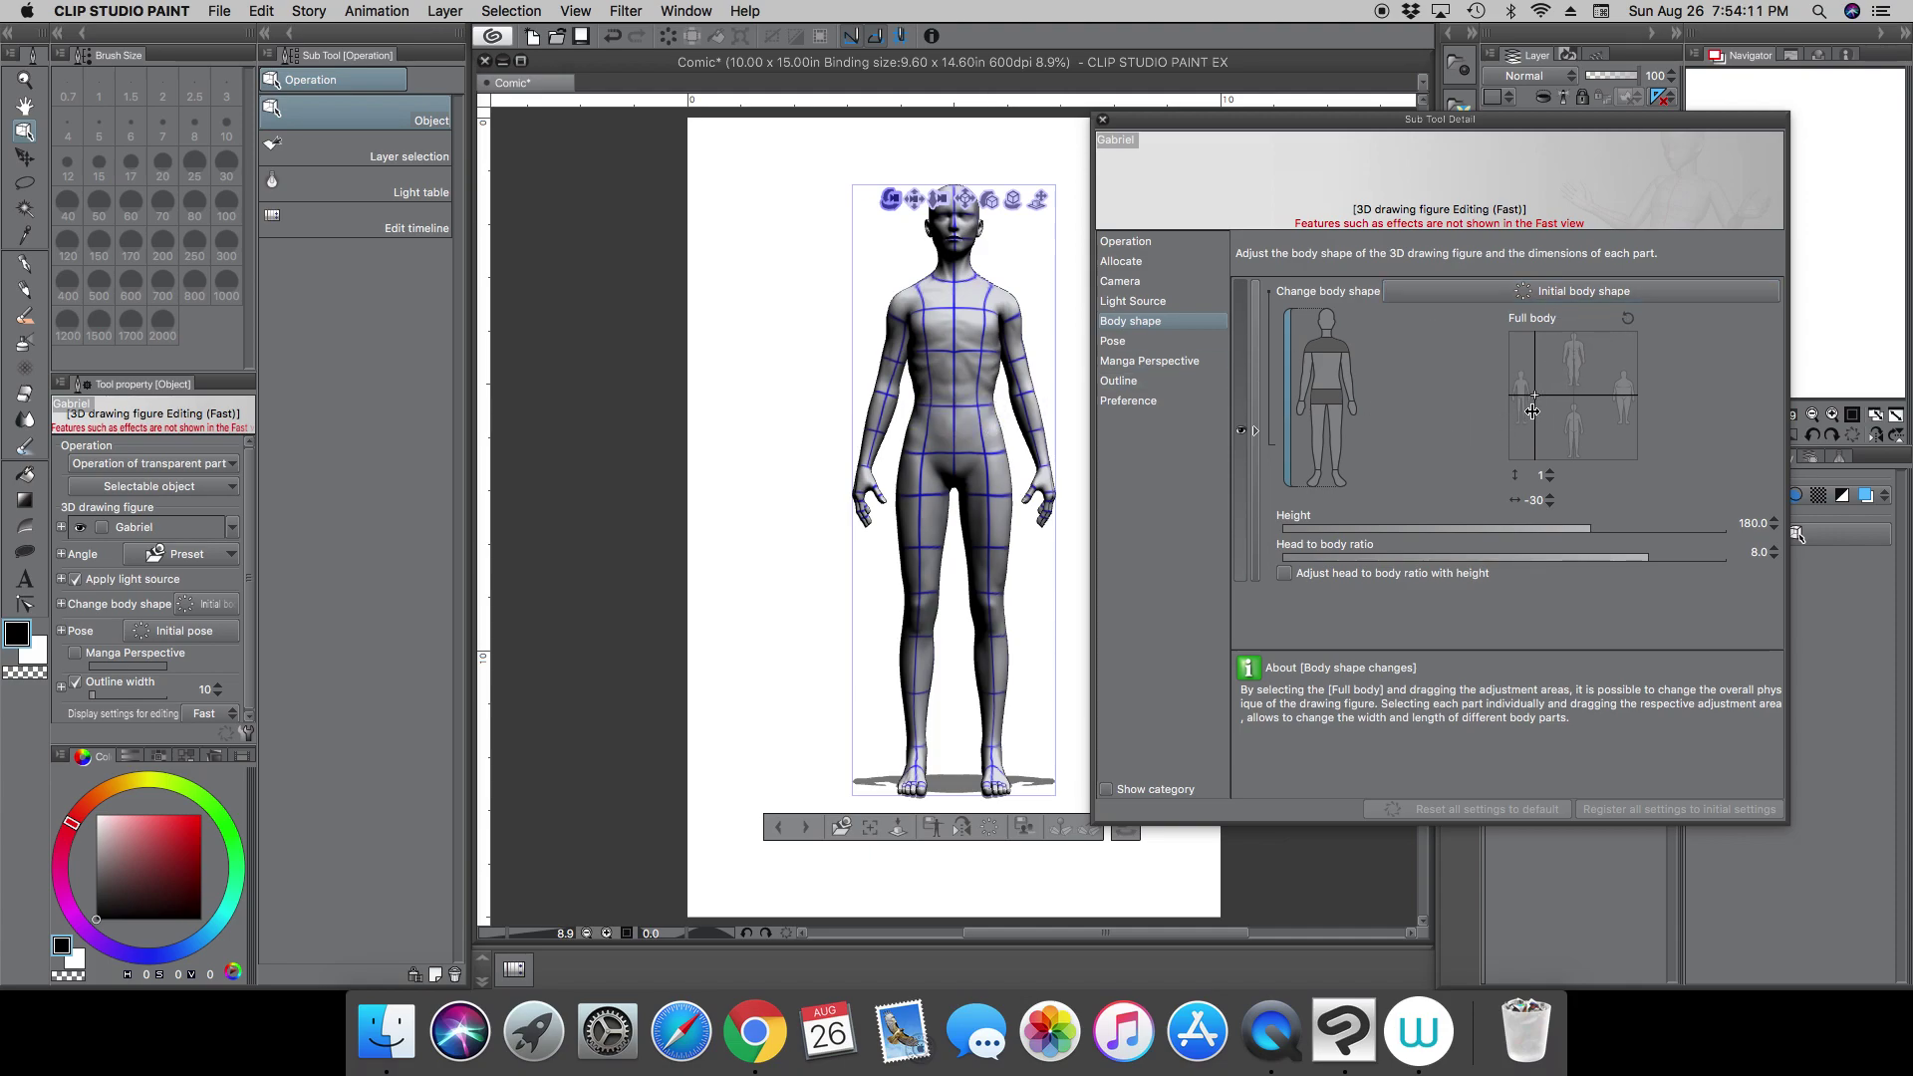
{"action": "left_click_drag", "start_coordinate": [1537, 397], "coordinate": [1533, 355]}
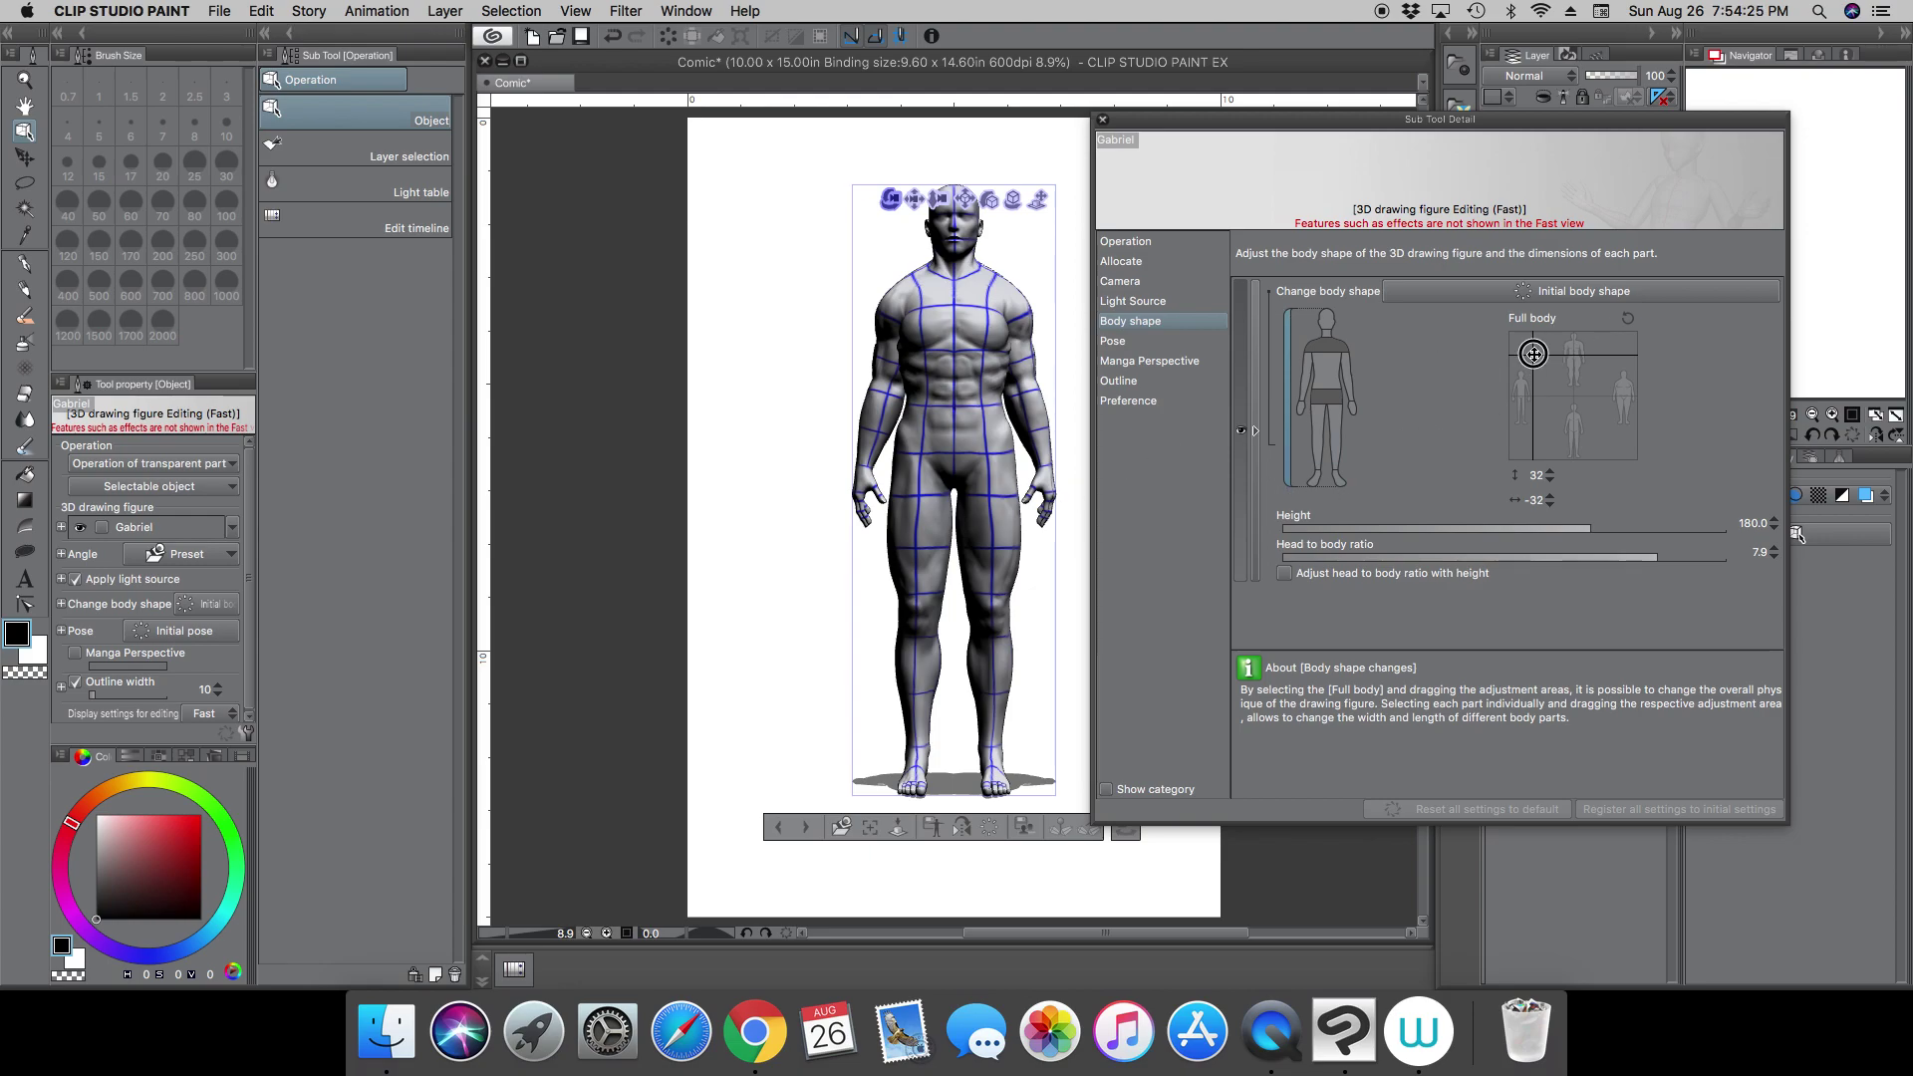
{"action": "left_click_drag", "start_coordinate": [1533, 354], "coordinate": [1551, 420]}
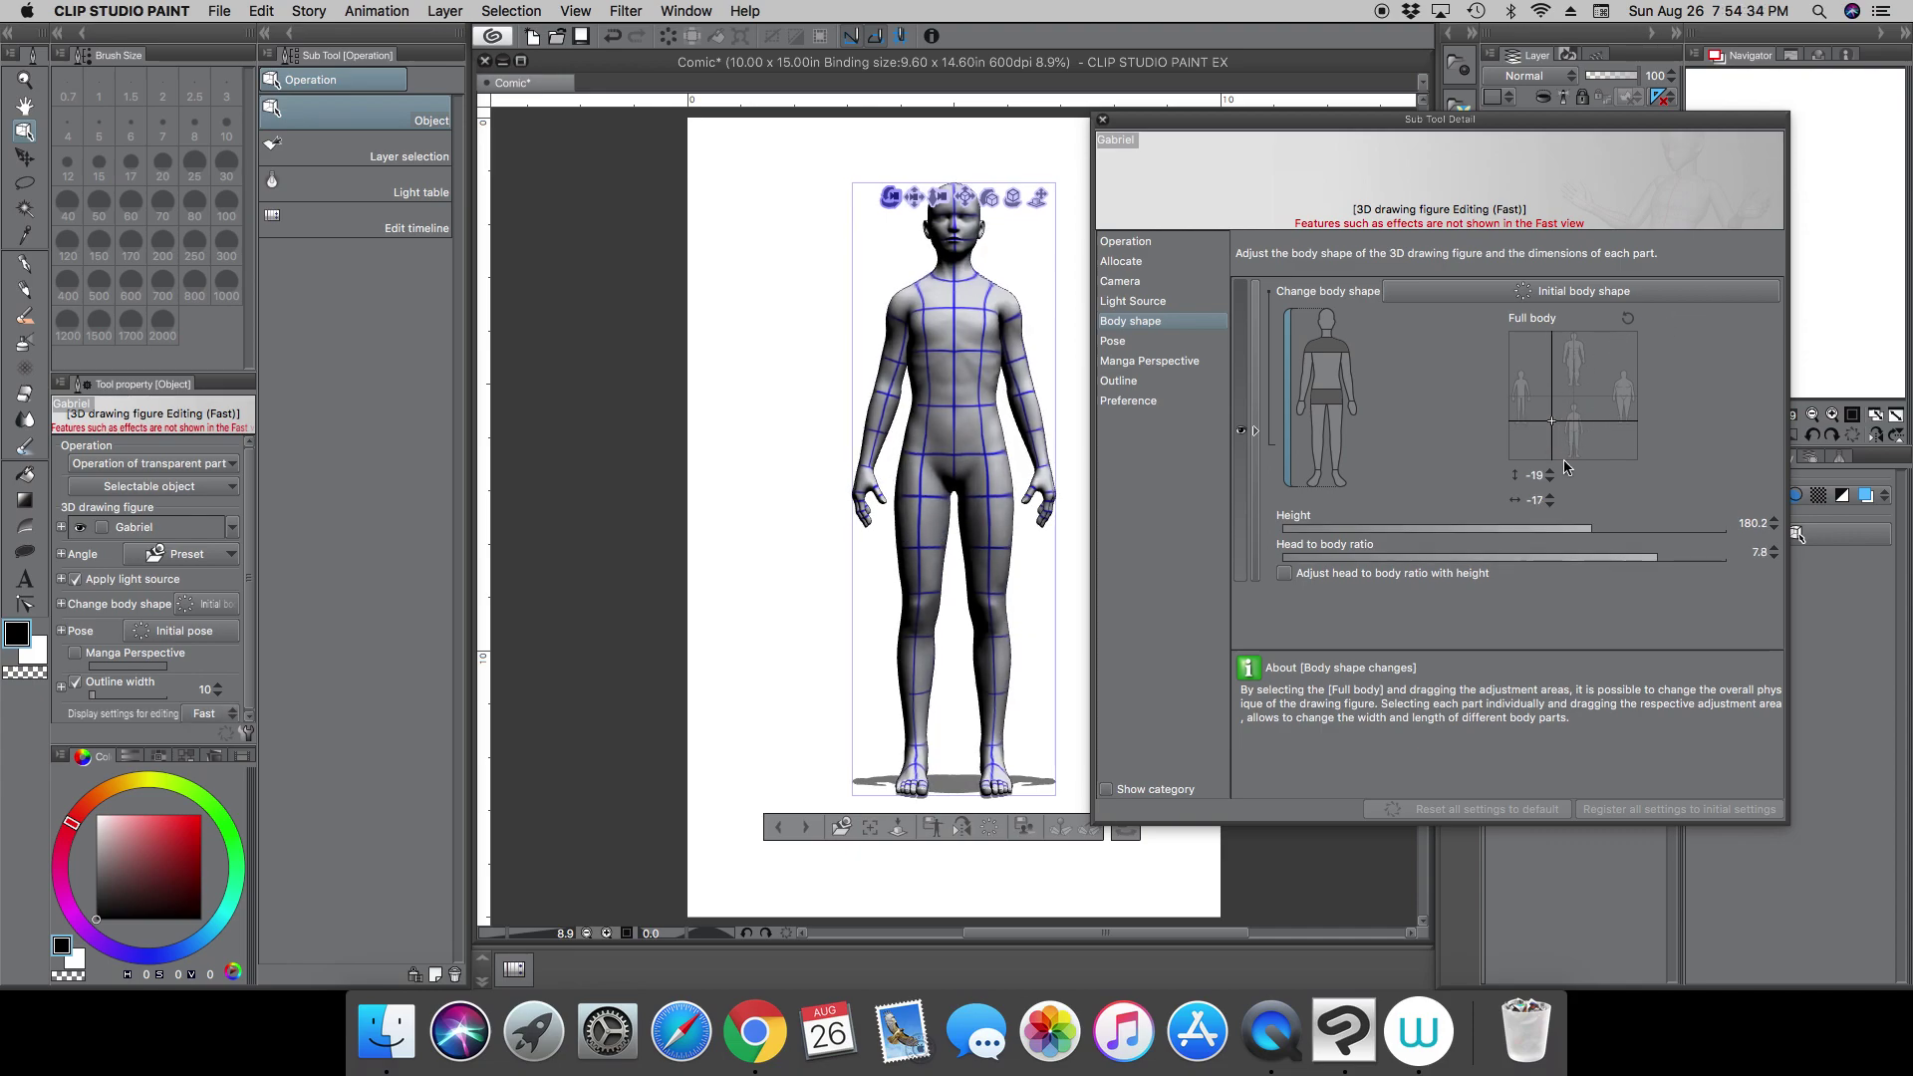
Step: Reset the Full body shape to default and lower the figure's height with the spinner
{"action": "left_click", "coordinate": [1628, 318]}
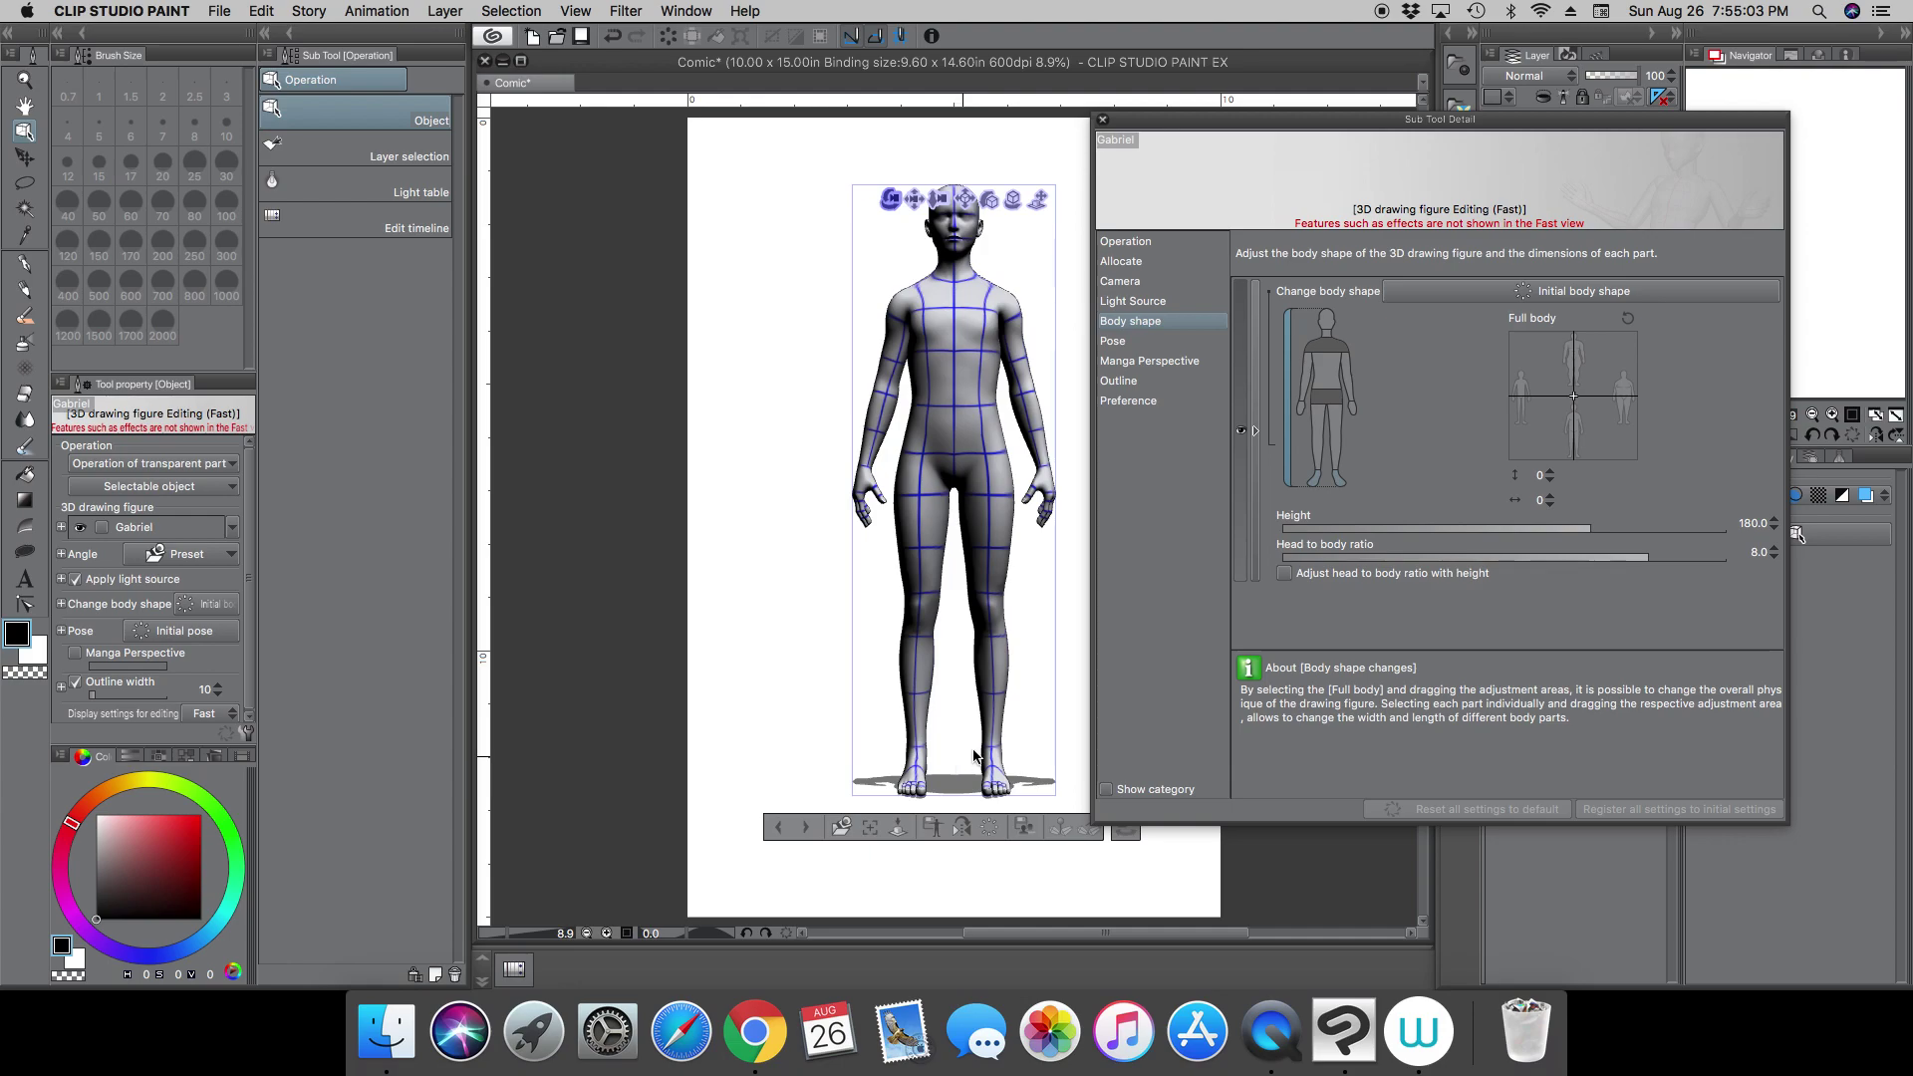
{"action": "left_click", "coordinate": [1781, 533]}
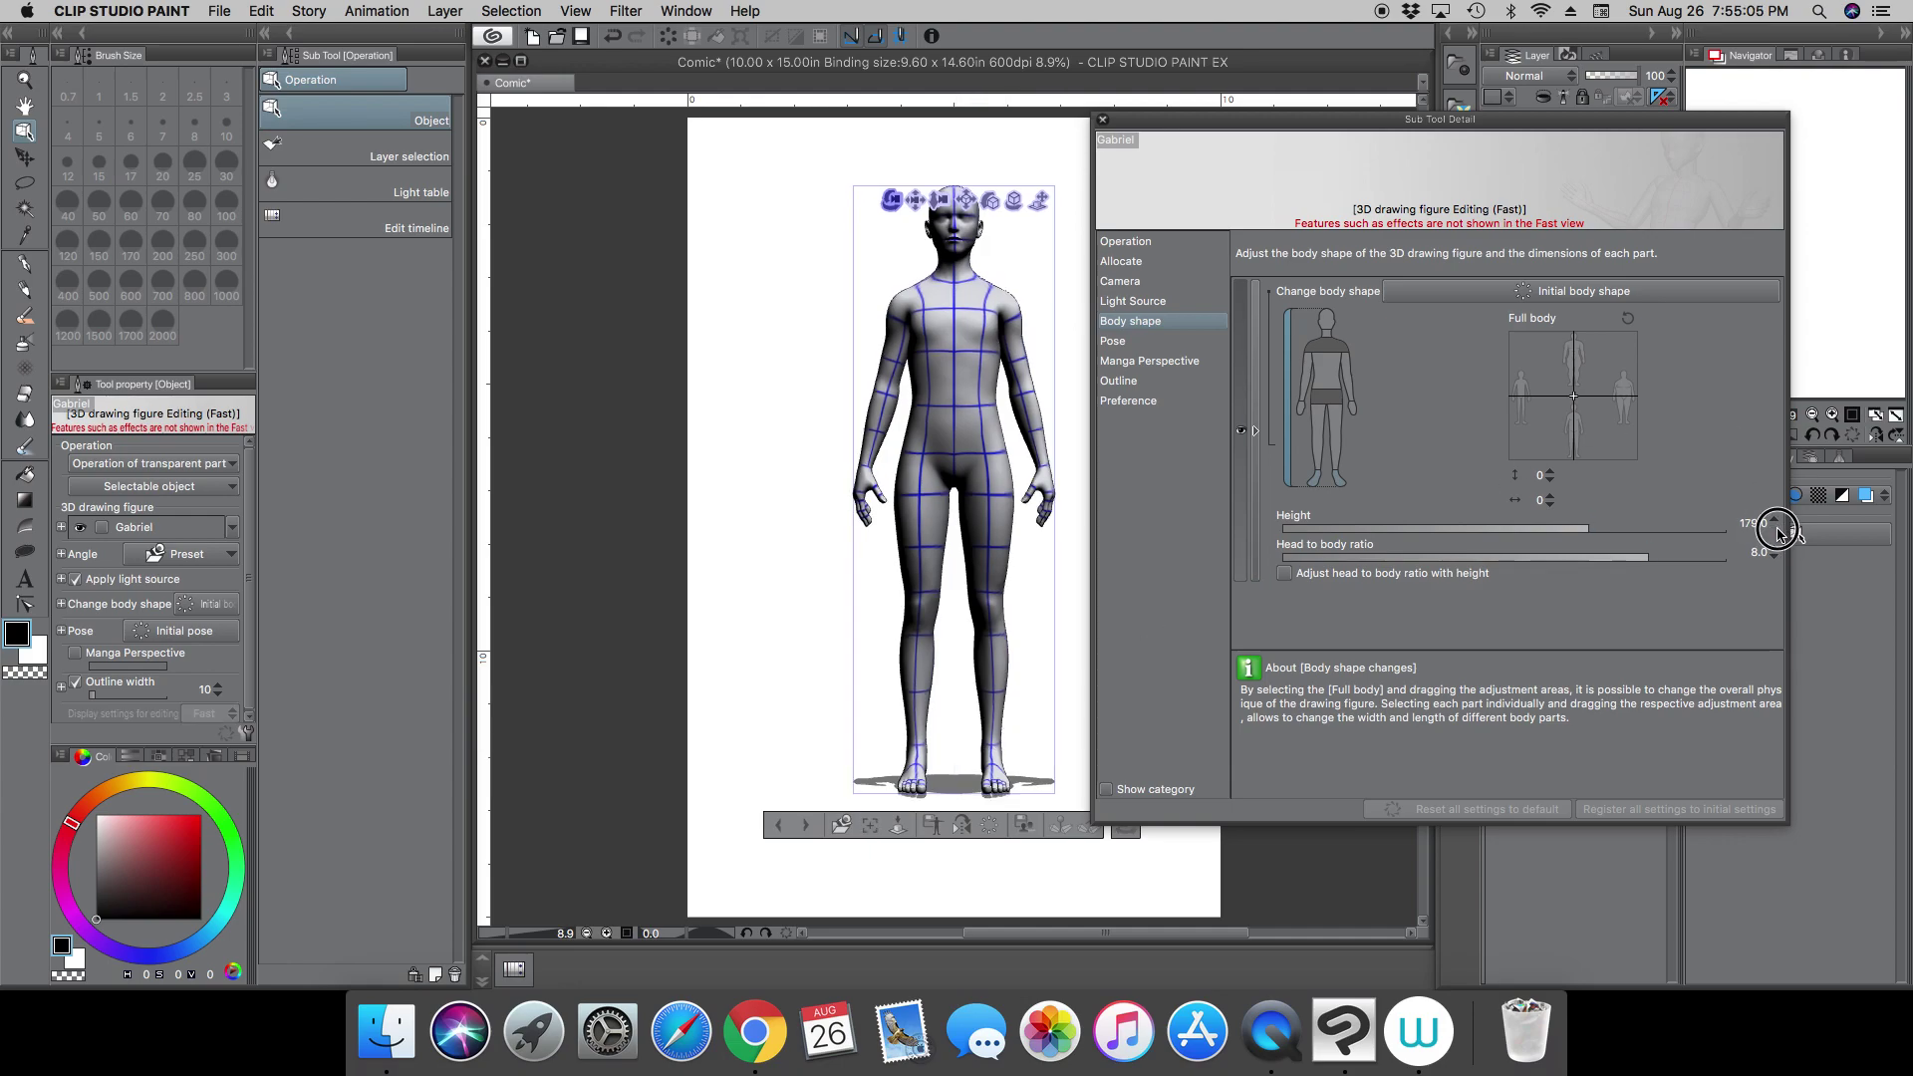
{"action": "left_click", "coordinate": [1781, 533]}
{"action": "left_click", "coordinate": [1782, 533]}
{"action": "left_click", "coordinate": [1782, 533]}
{"action": "left_click", "coordinate": [1781, 533]}
{"action": "left_click", "coordinate": [1782, 533]}
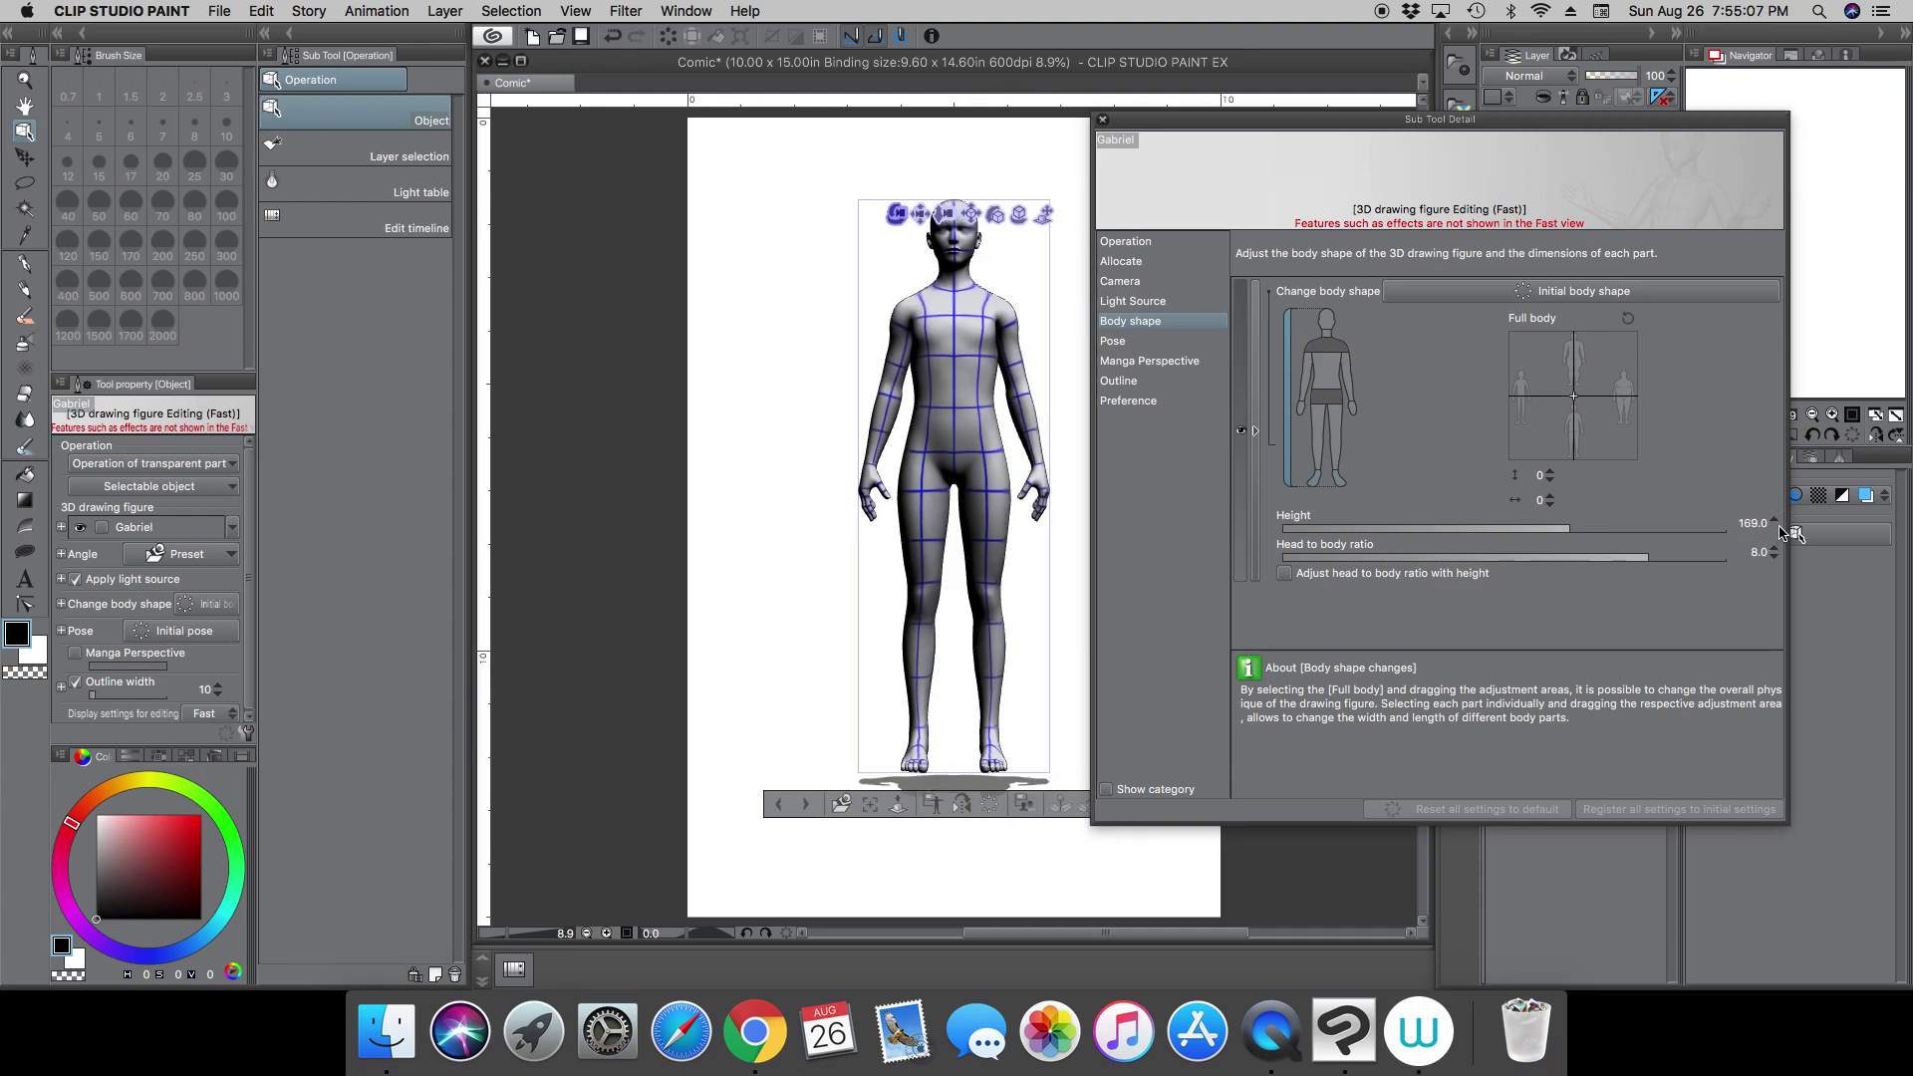
{"action": "left_click", "coordinate": [1781, 533]}
{"action": "left_click", "coordinate": [1781, 533]}
Step: Raise the height back to 180.0, giving head-to-body ratio 8.0
{"action": "left_click", "coordinate": [1775, 519]}
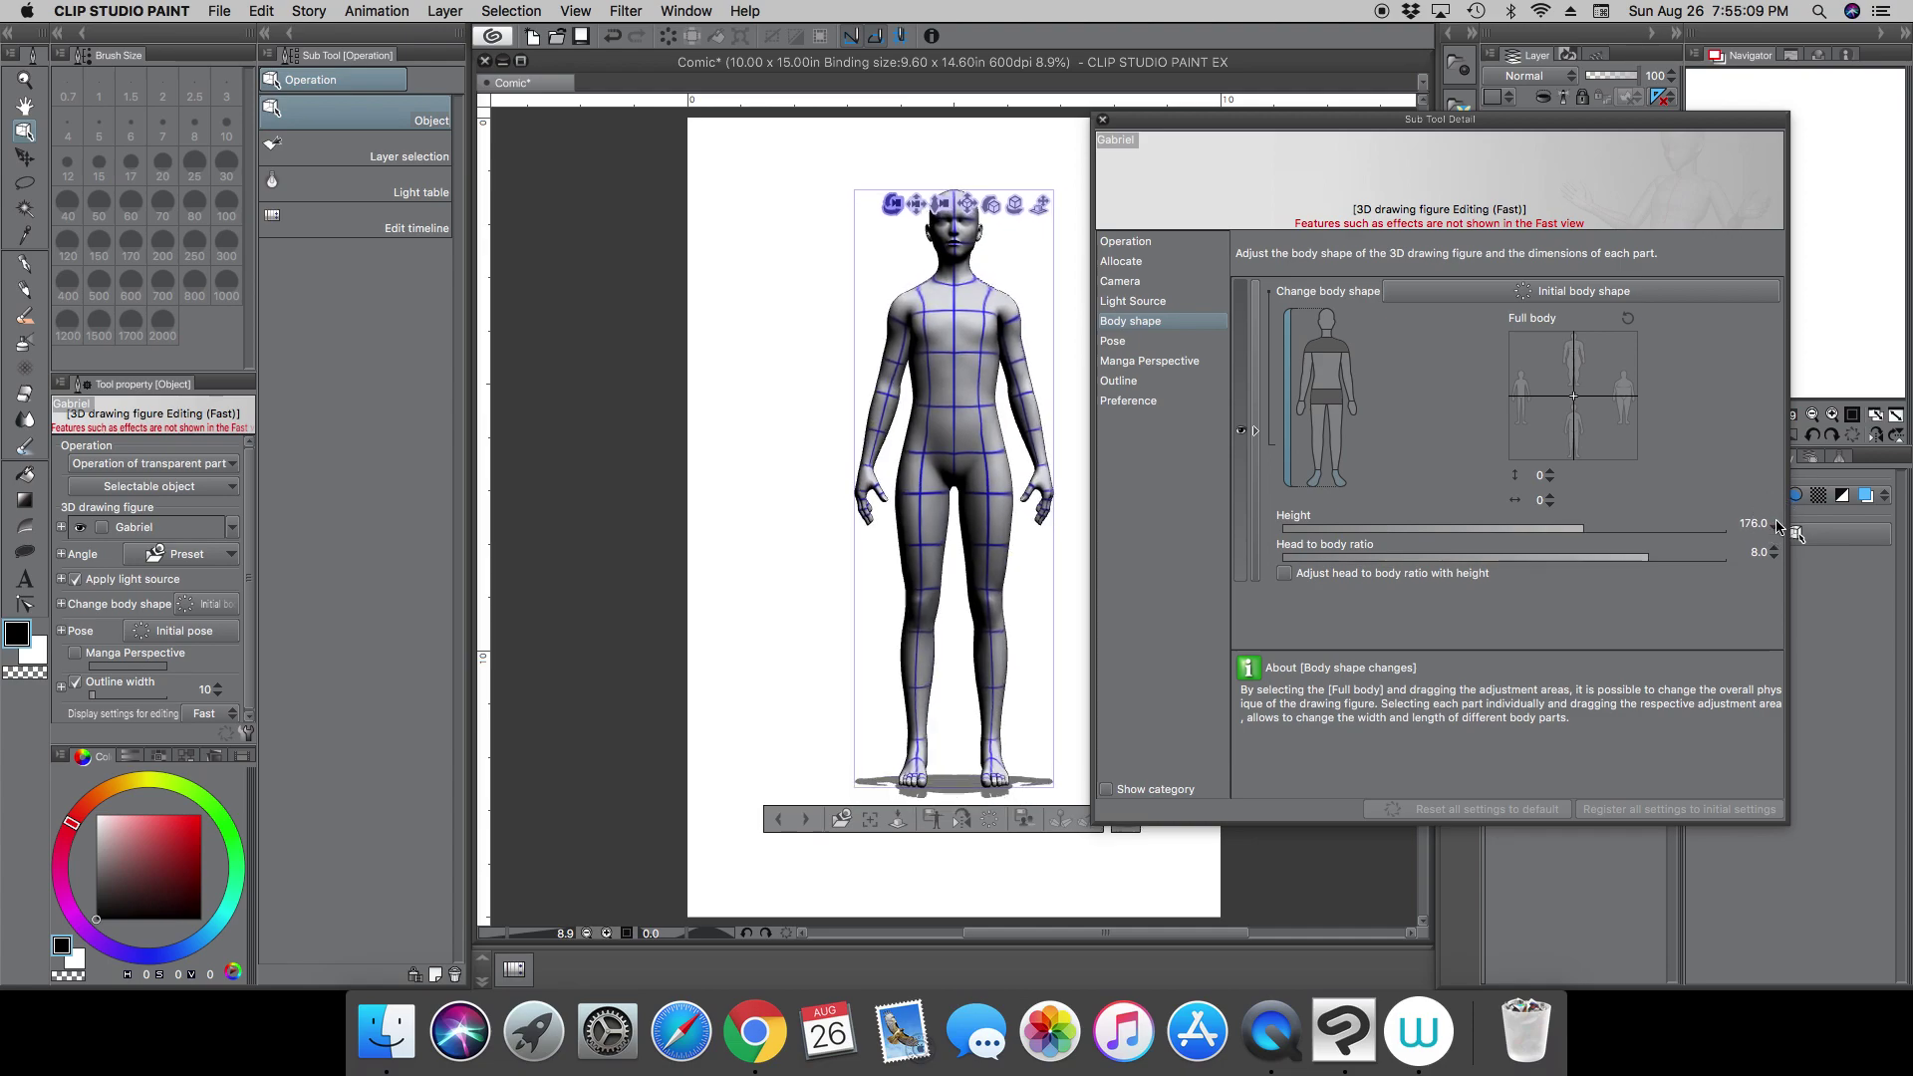
{"action": "left_click", "coordinate": [1776, 519]}
{"action": "left_click", "coordinate": [1775, 519]}
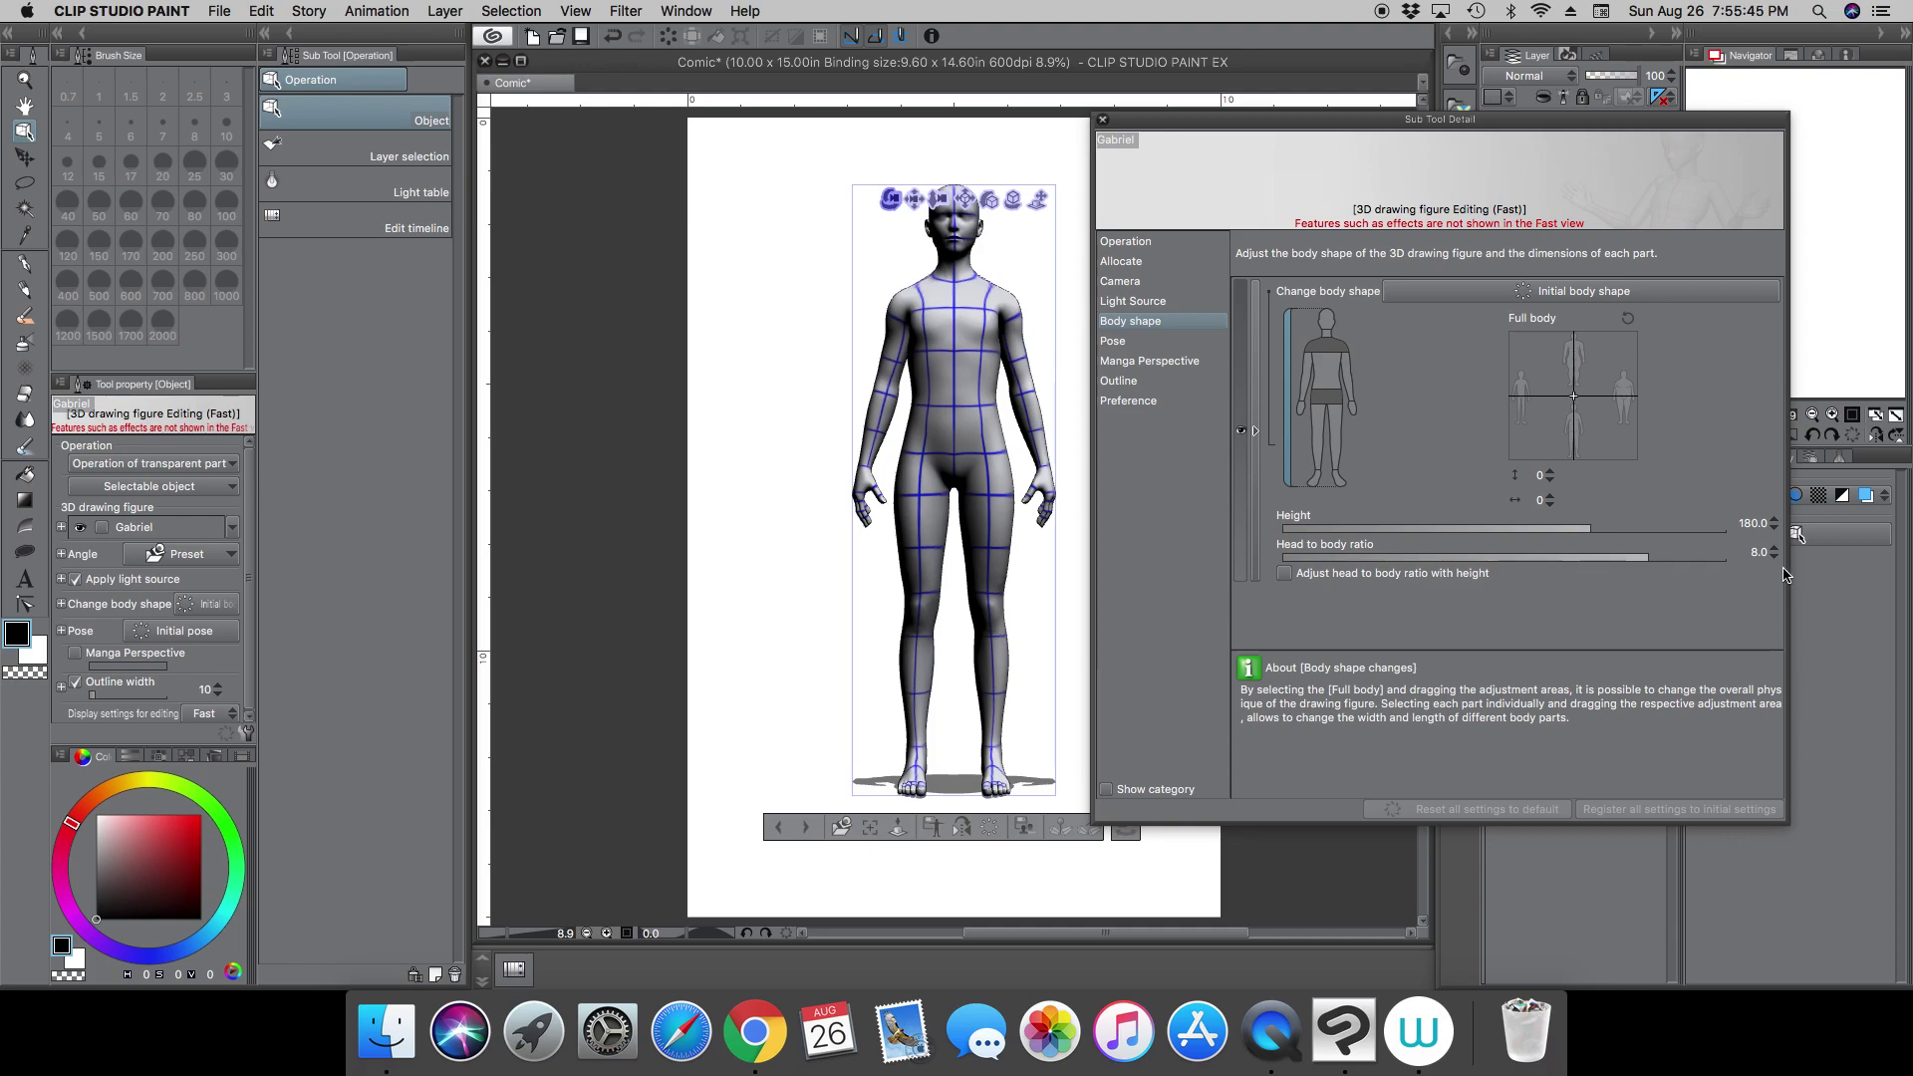
Step: Try the head, neck, torso, hands and feet parts on the mini-figure, ending on the head
{"action": "left_click", "coordinate": [1327, 321]}
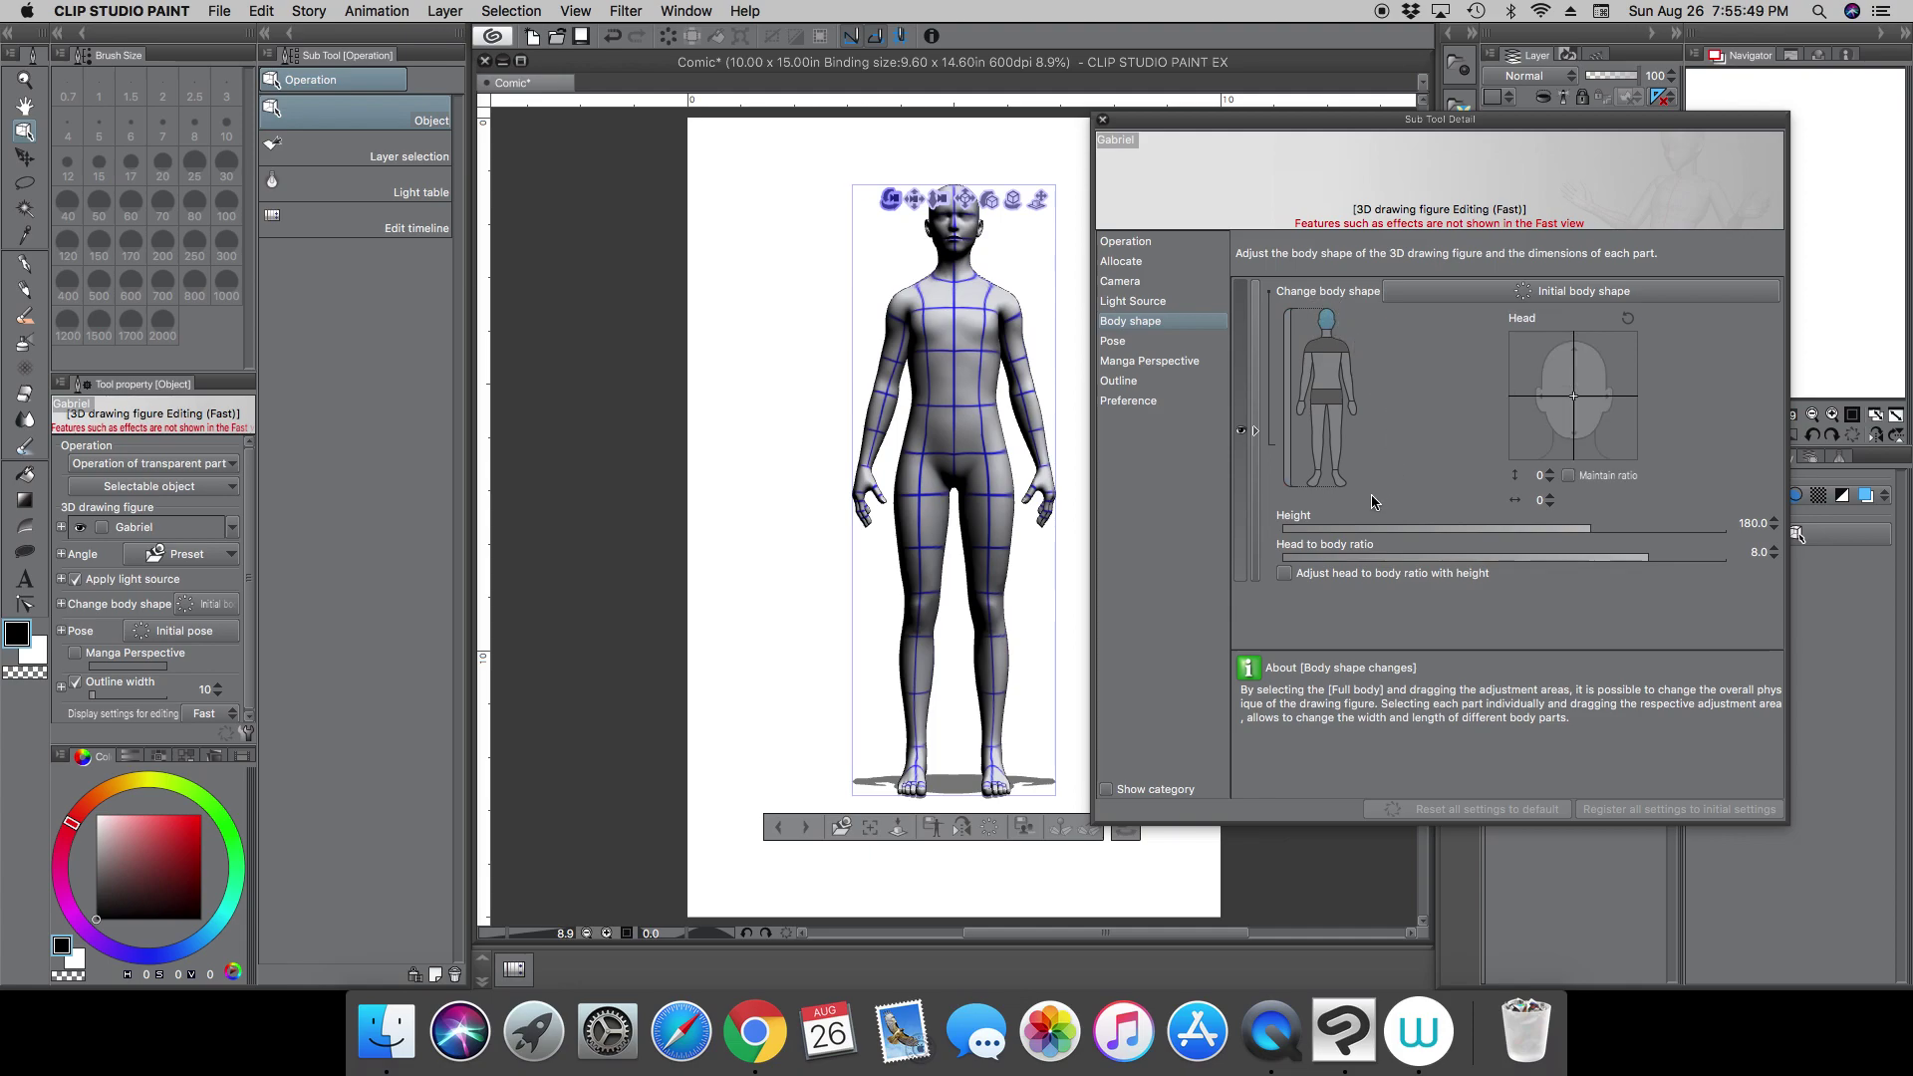
{"action": "left_click", "coordinate": [1327, 341]}
{"action": "left_click", "coordinate": [1325, 364]}
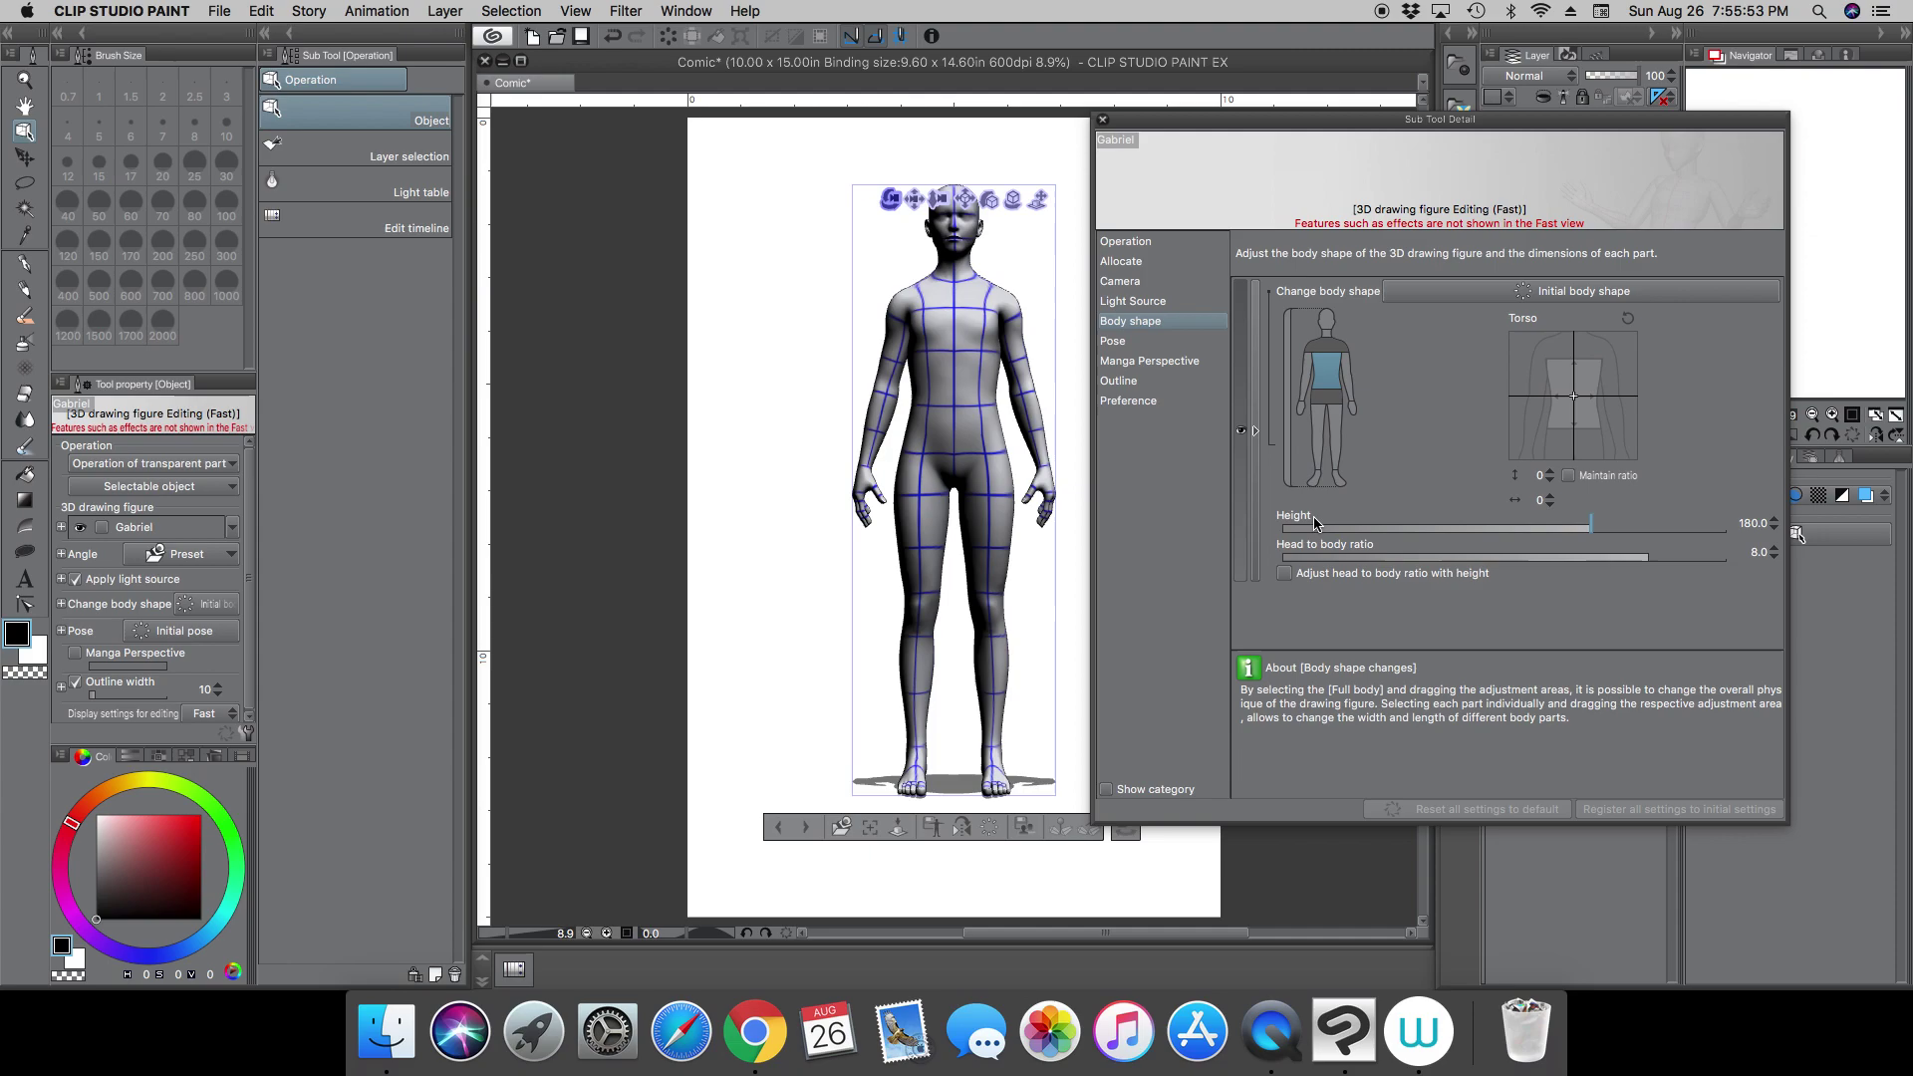
{"action": "left_click", "coordinate": [1351, 407]}
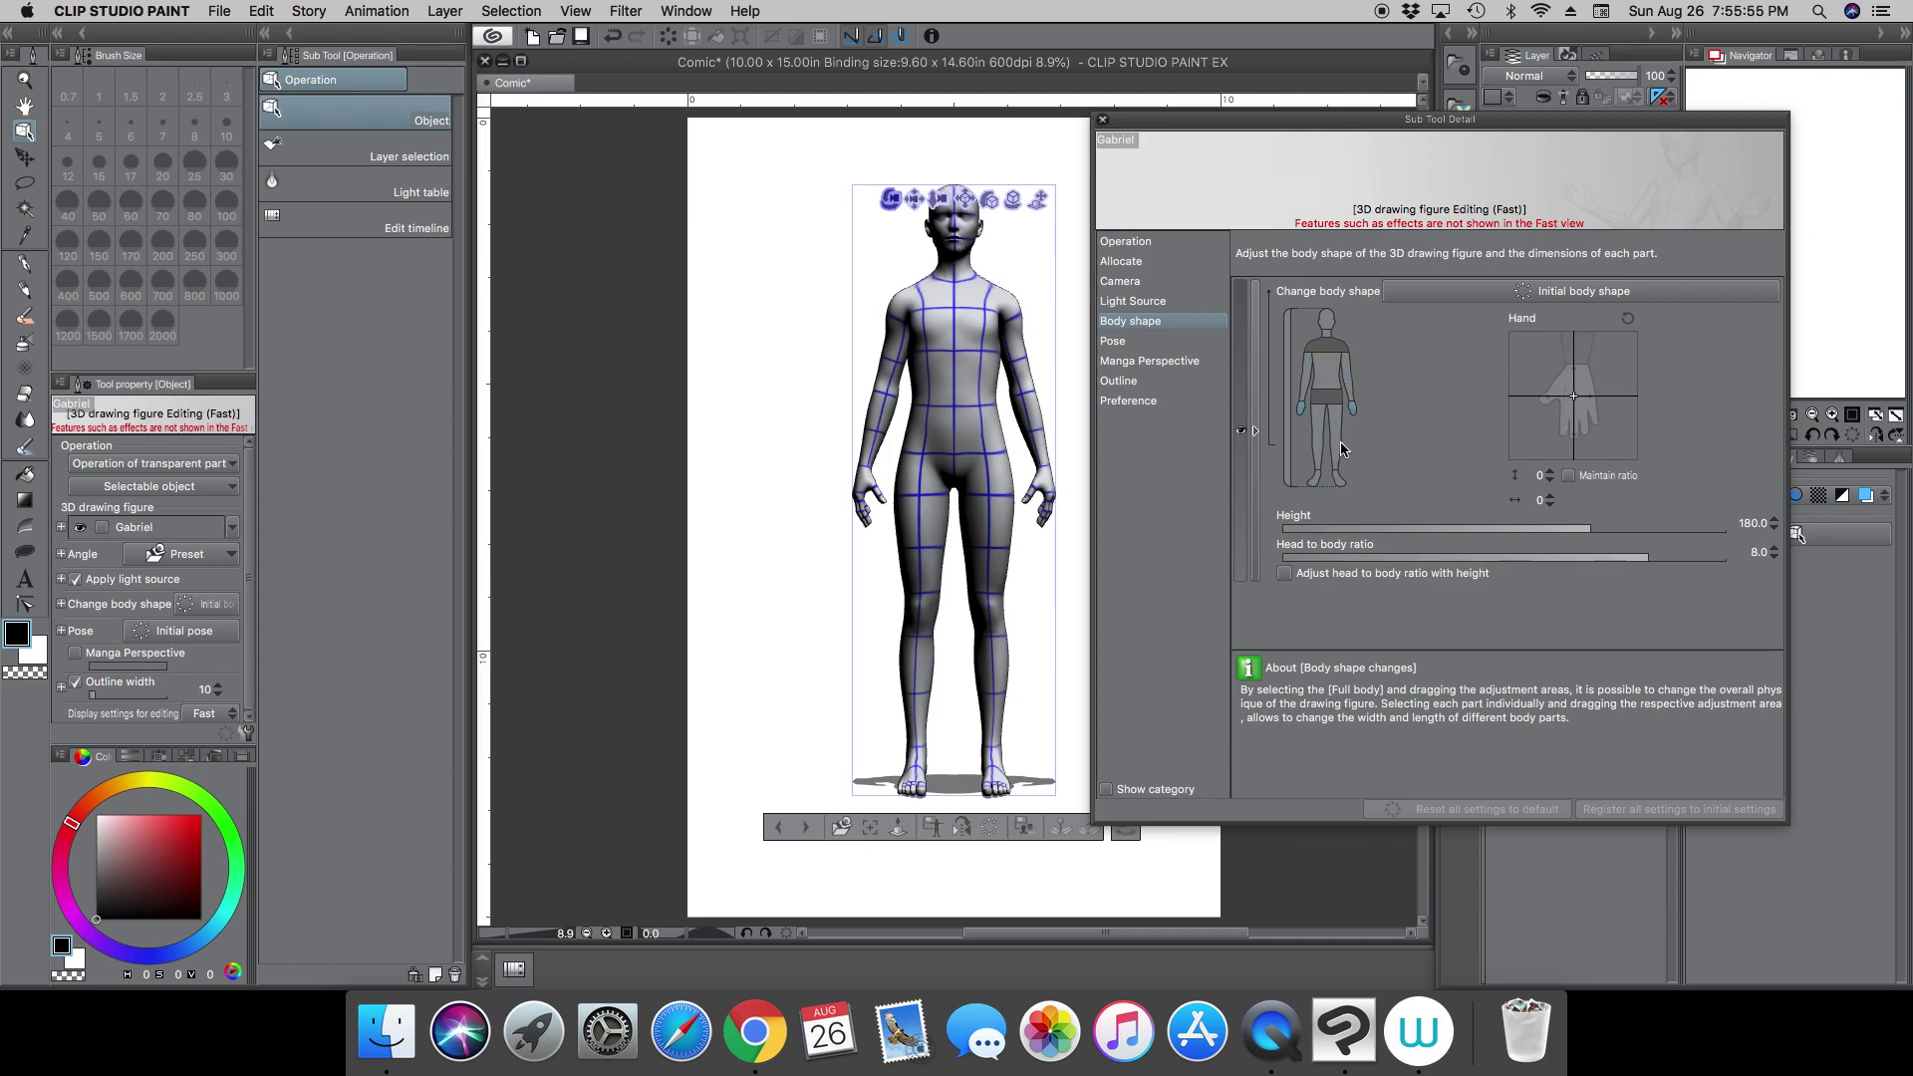
{"action": "left_click", "coordinate": [1340, 482]}
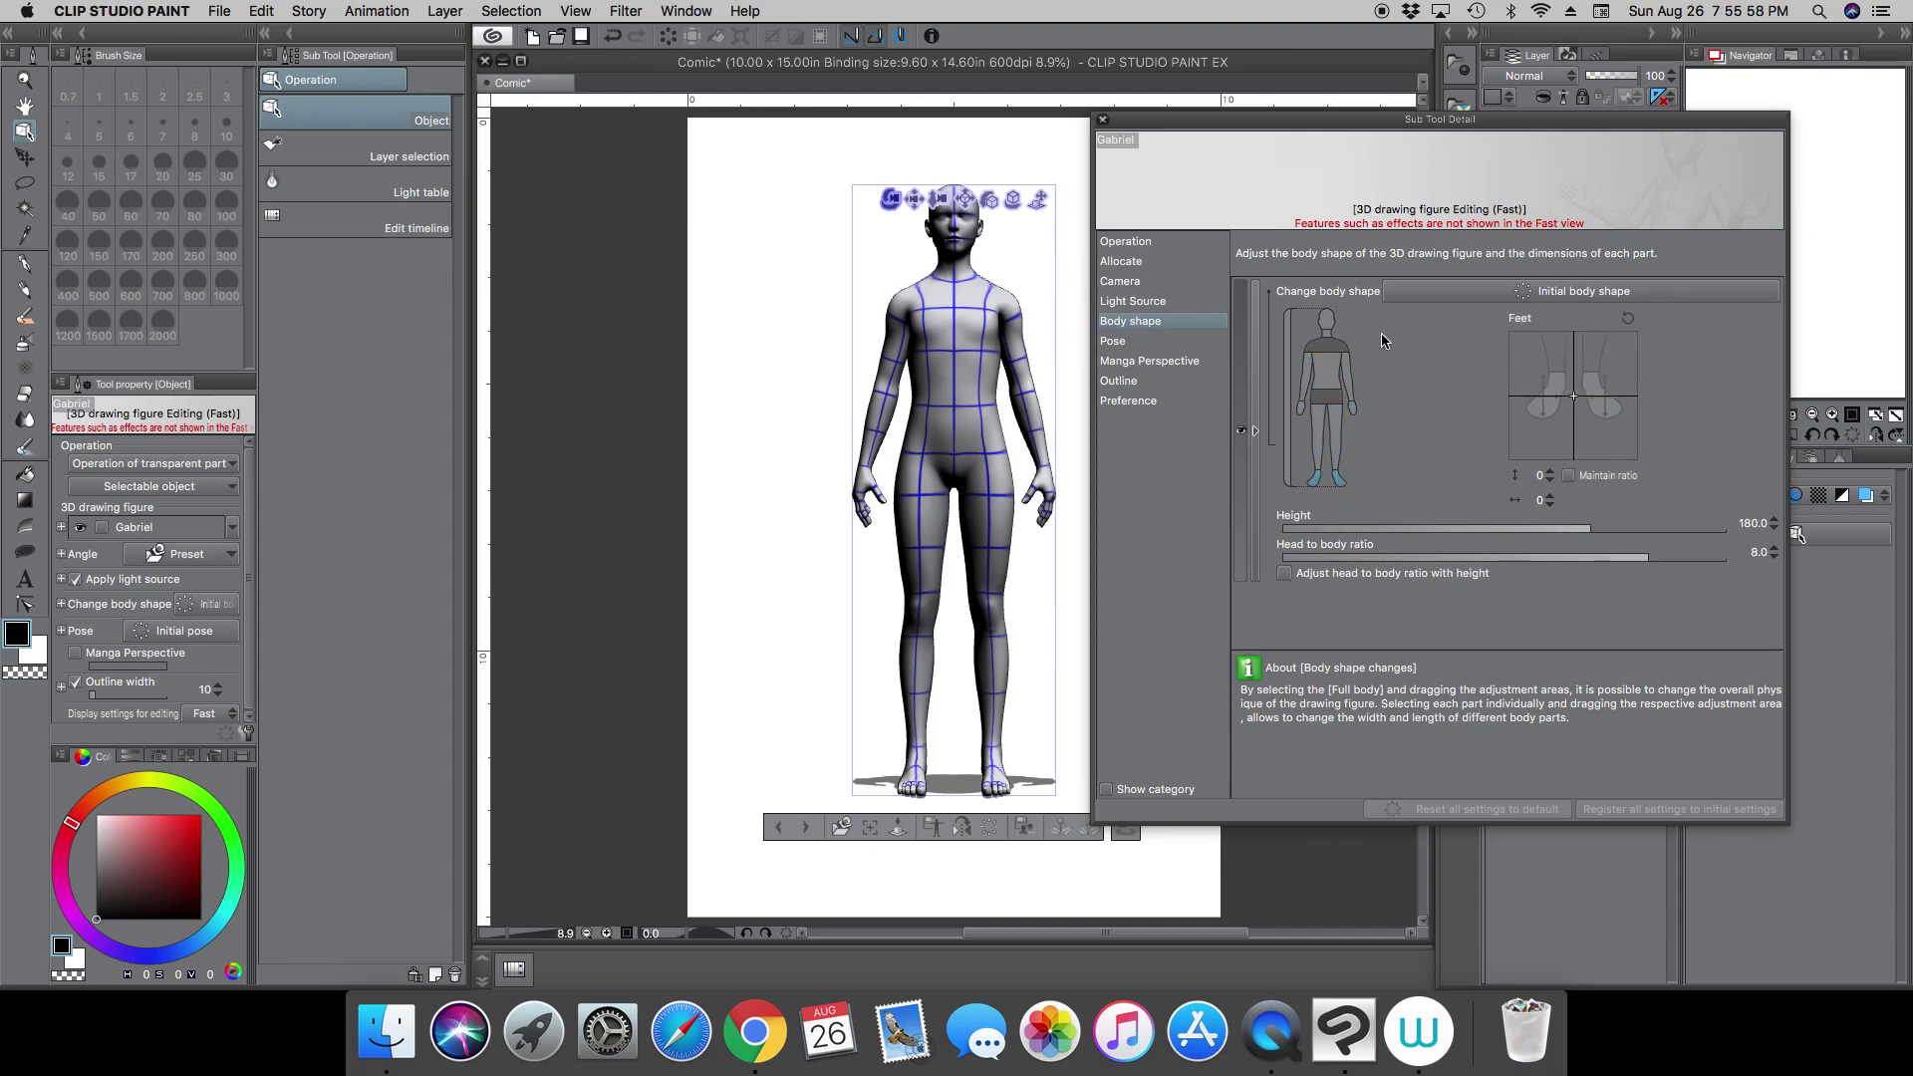
{"action": "left_click", "coordinate": [1326, 320]}
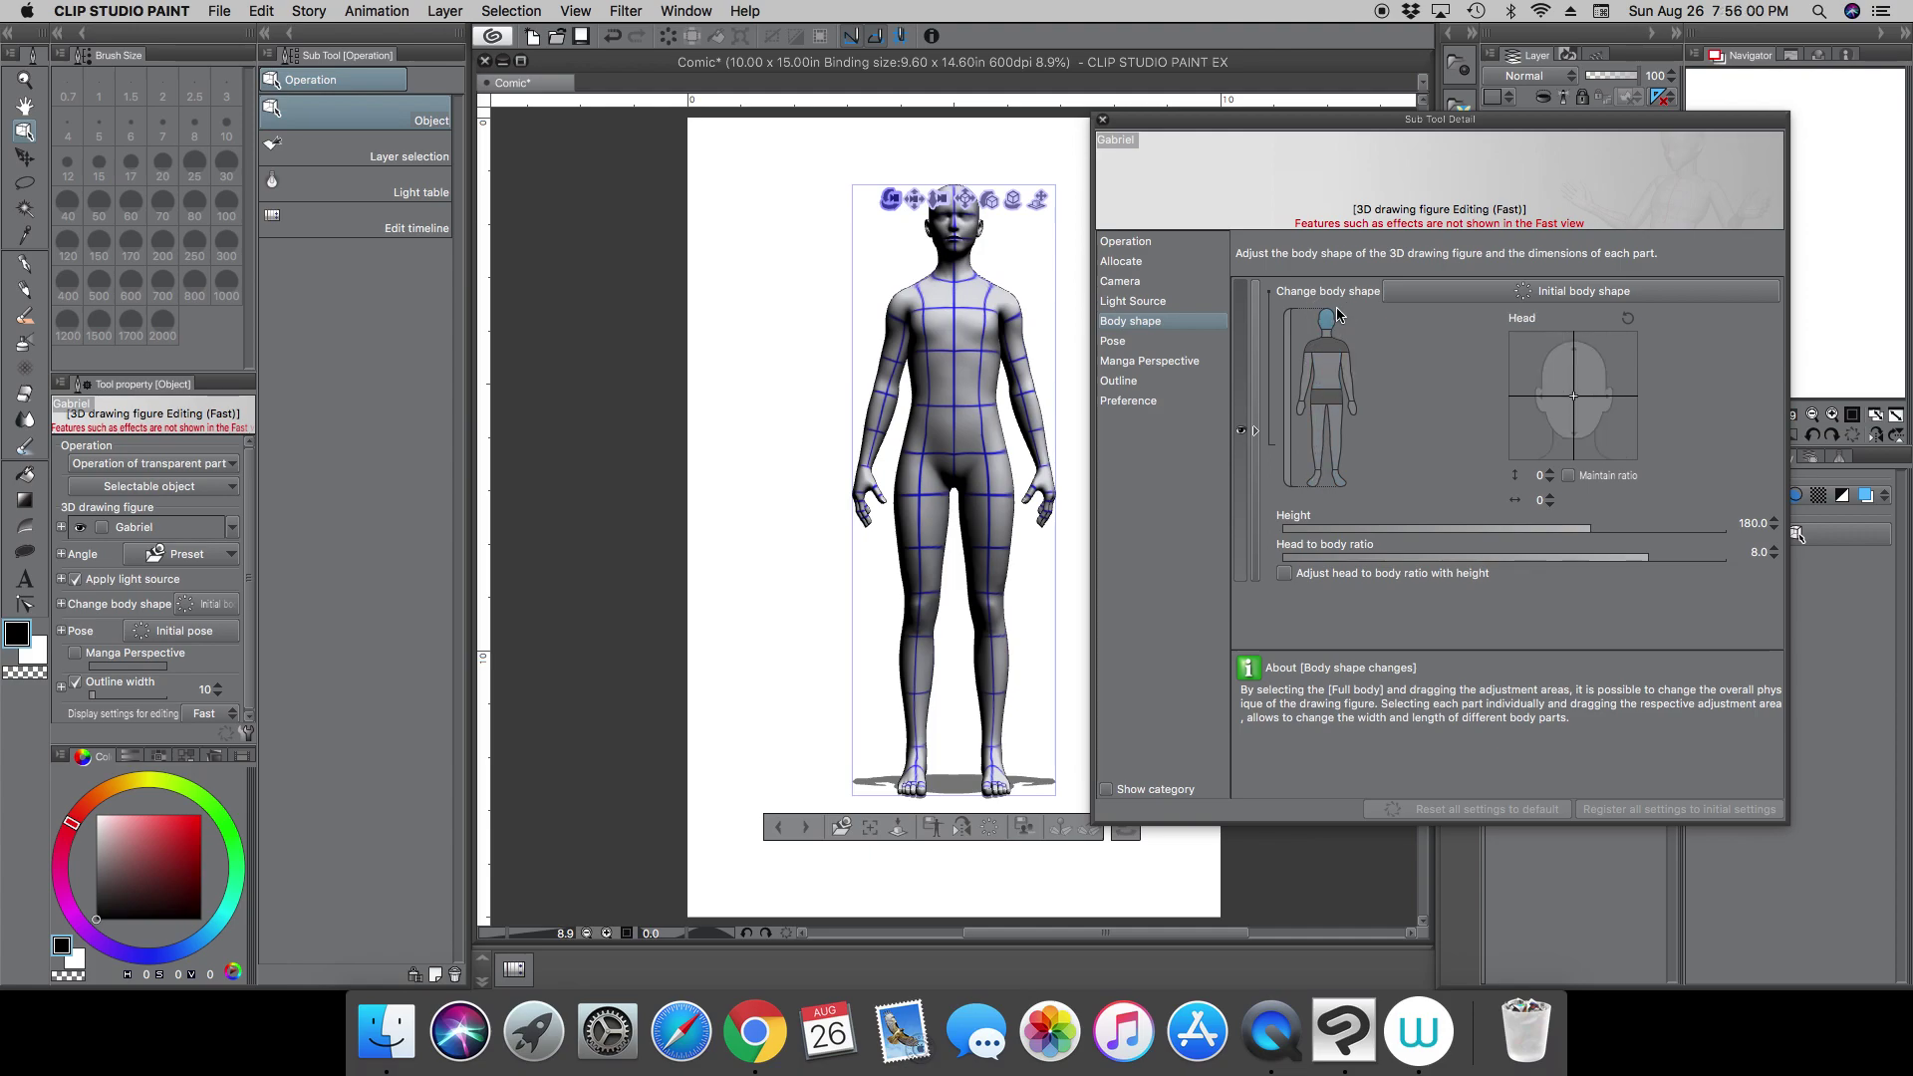
Step: Enlarge the head with the Head pad, then reset both head size values to 0
{"action": "mouse_move", "coordinate": [1591, 377]}
{"action": "left_mouse_down"}
{"action": "mouse_move", "coordinate": [1614, 370]}
{"action": "mouse_move", "coordinate": [1600, 364]}
{"action": "left_mouse_up"}
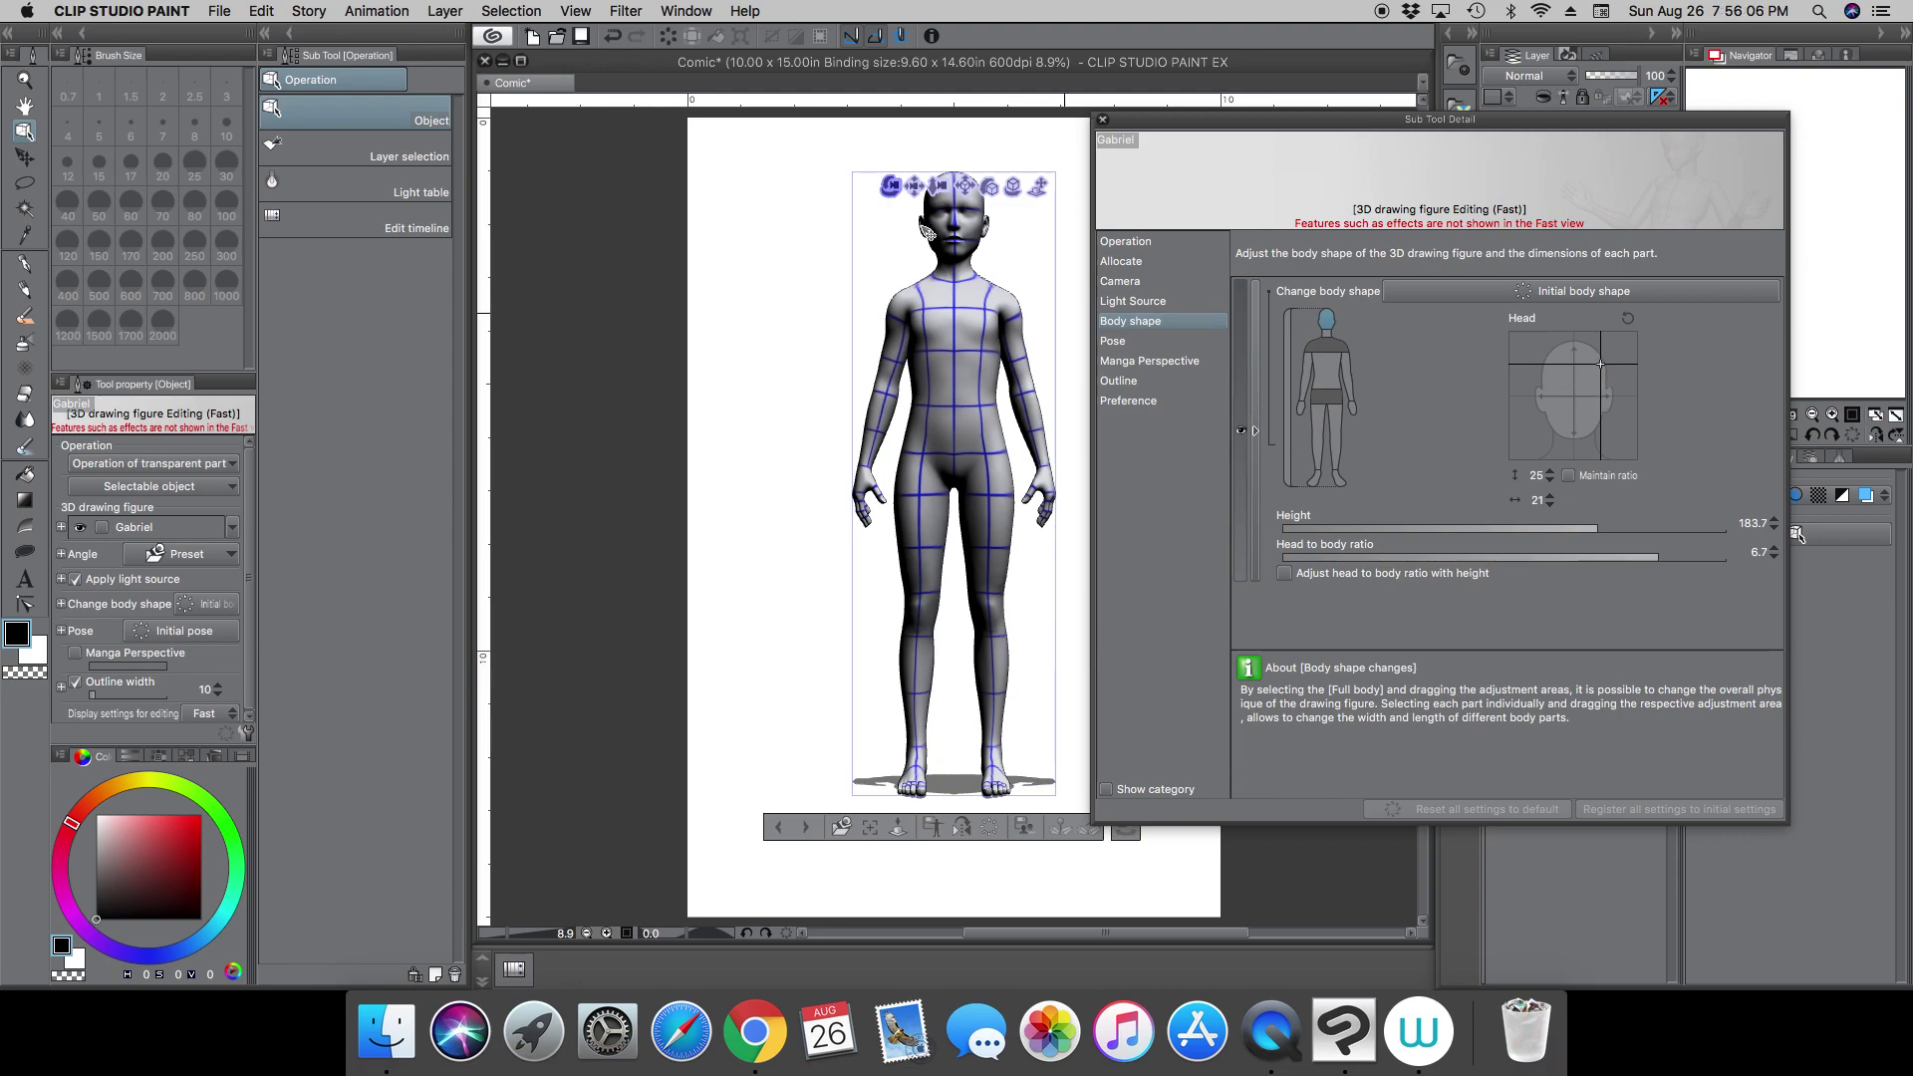
{"action": "left_click_drag", "start_coordinate": [1561, 369], "coordinate": [1538, 430]}
{"action": "left_click", "coordinate": [1611, 412]}
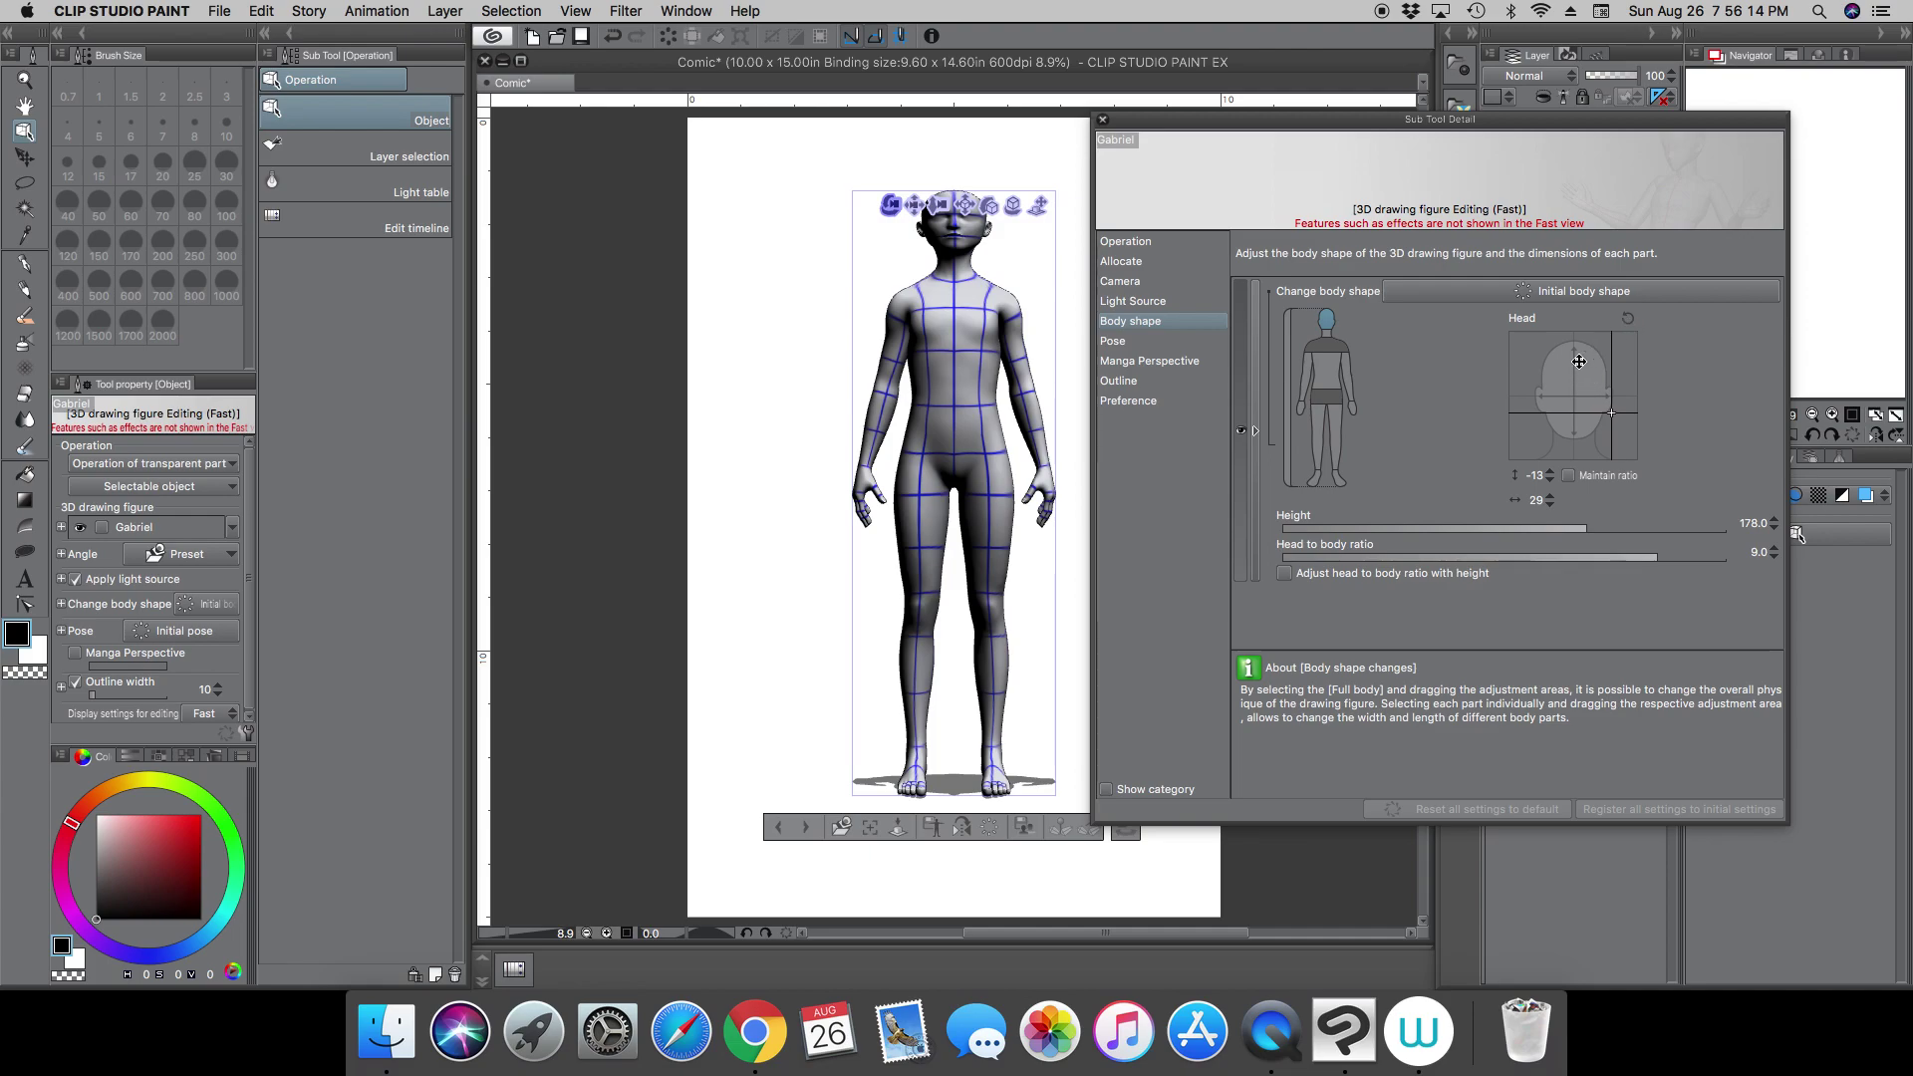
{"action": "left_click", "coordinate": [1629, 318]}
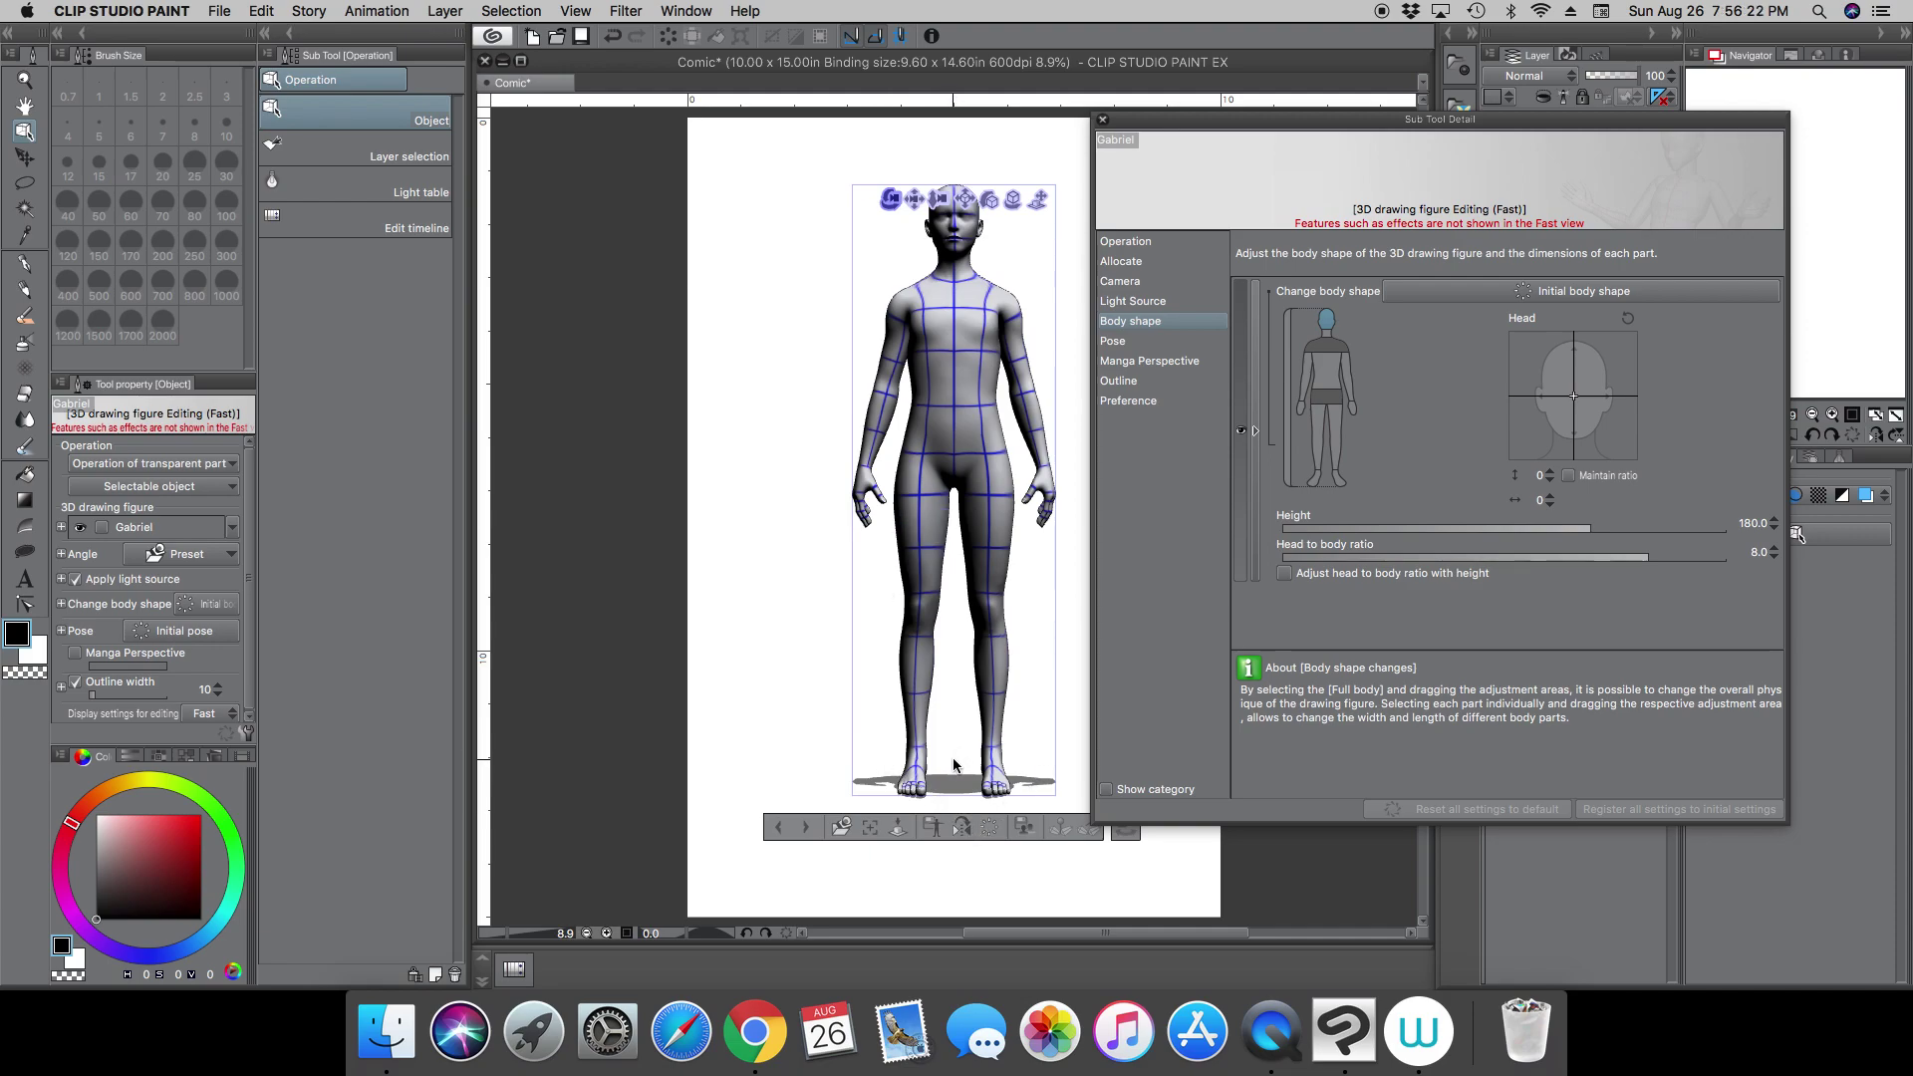
Step: With Maintain ratio on, shrink the head proportionally using the Head adjustment pad
{"action": "left_click", "coordinate": [1569, 477]}
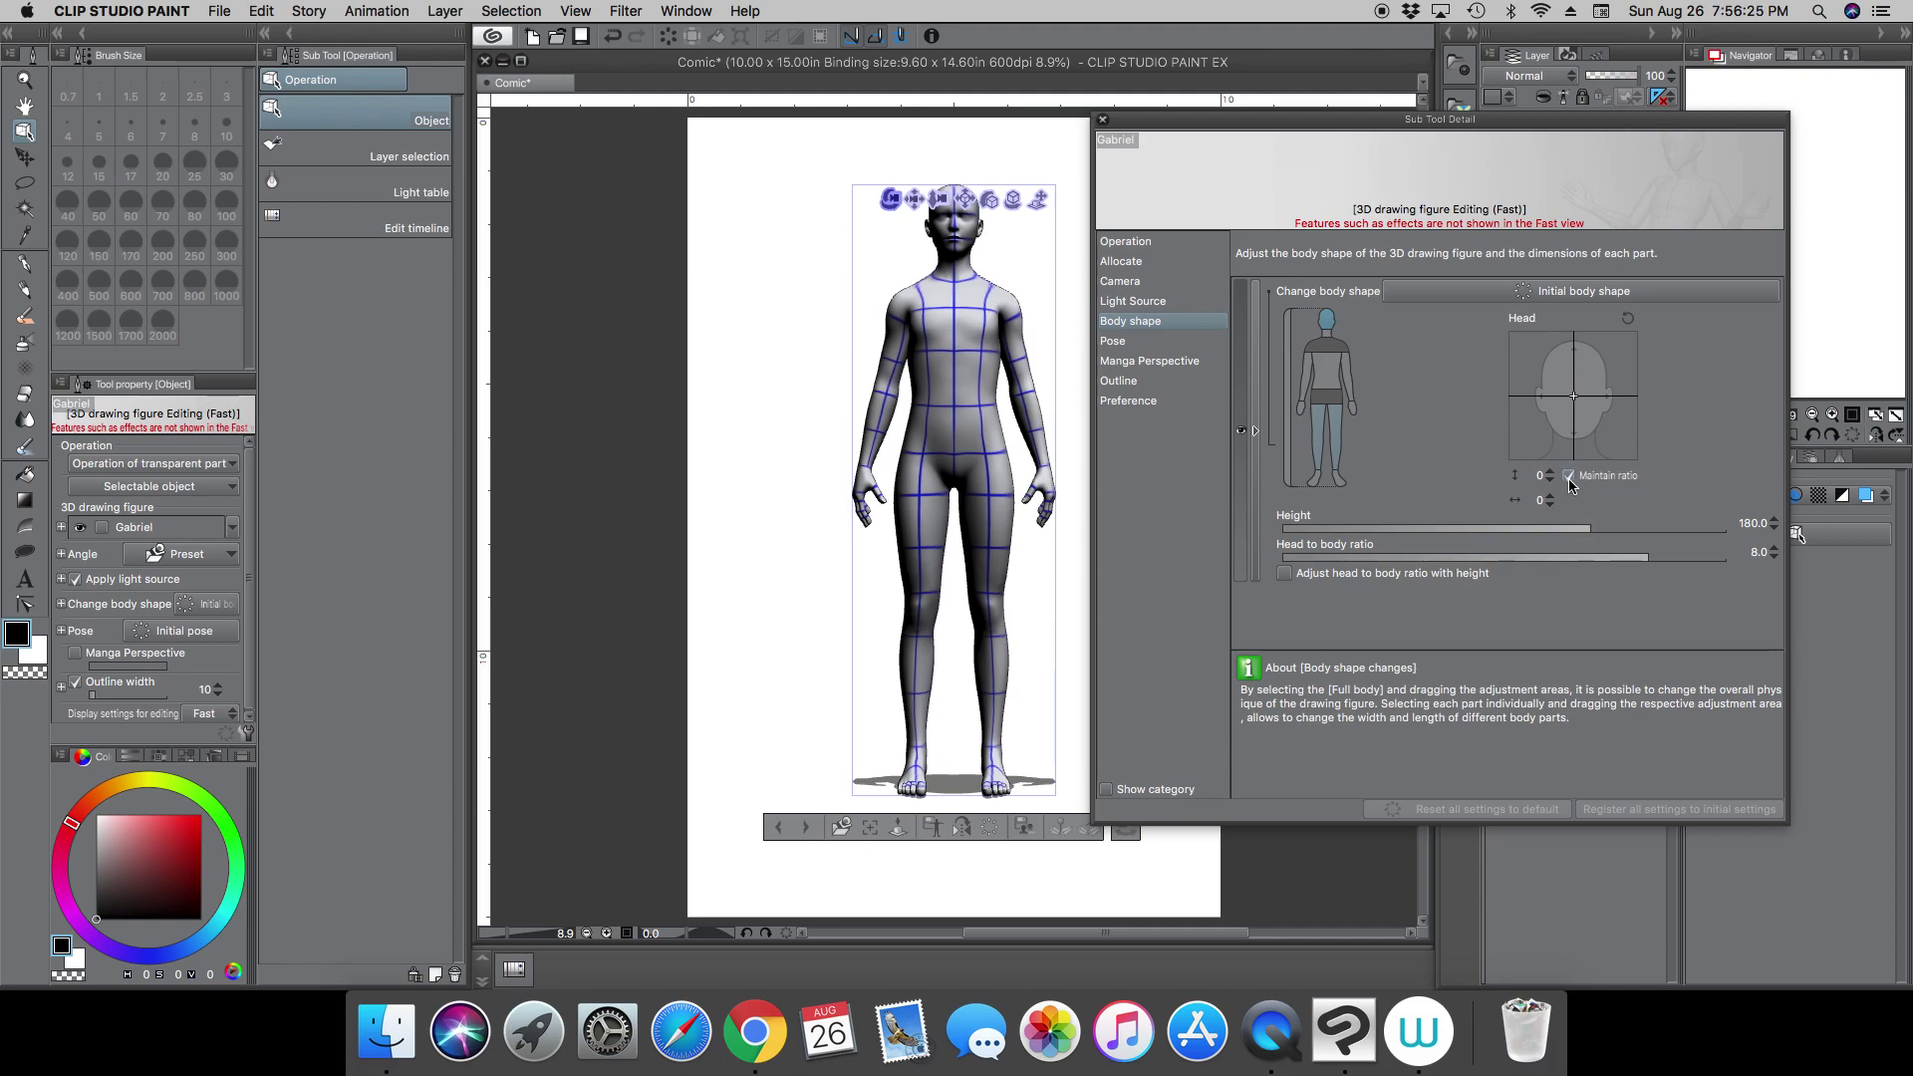
{"action": "left_click", "coordinate": [1560, 418]}
{"action": "left_click_drag", "start_coordinate": [1559, 433], "coordinate": [1581, 418]}
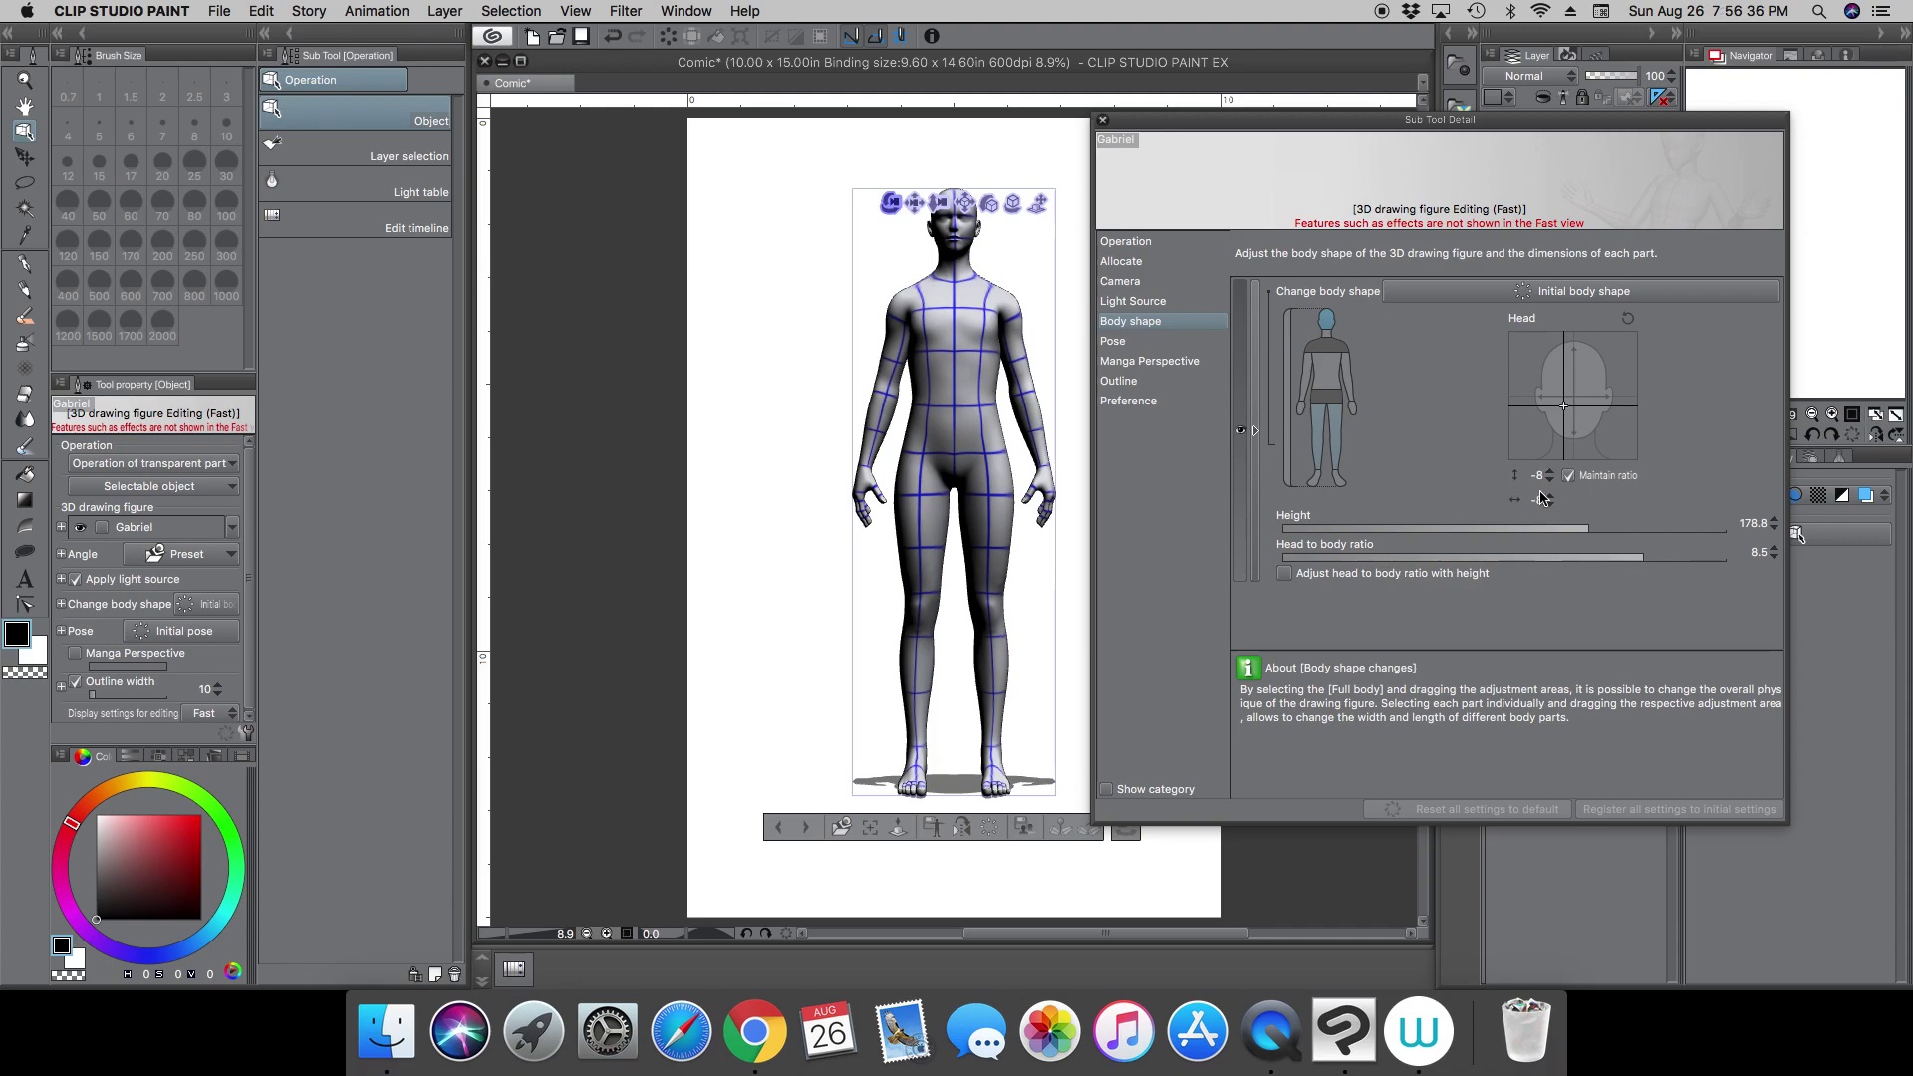
{"action": "left_click_drag", "start_coordinate": [1538, 434], "coordinate": [1569, 451]}
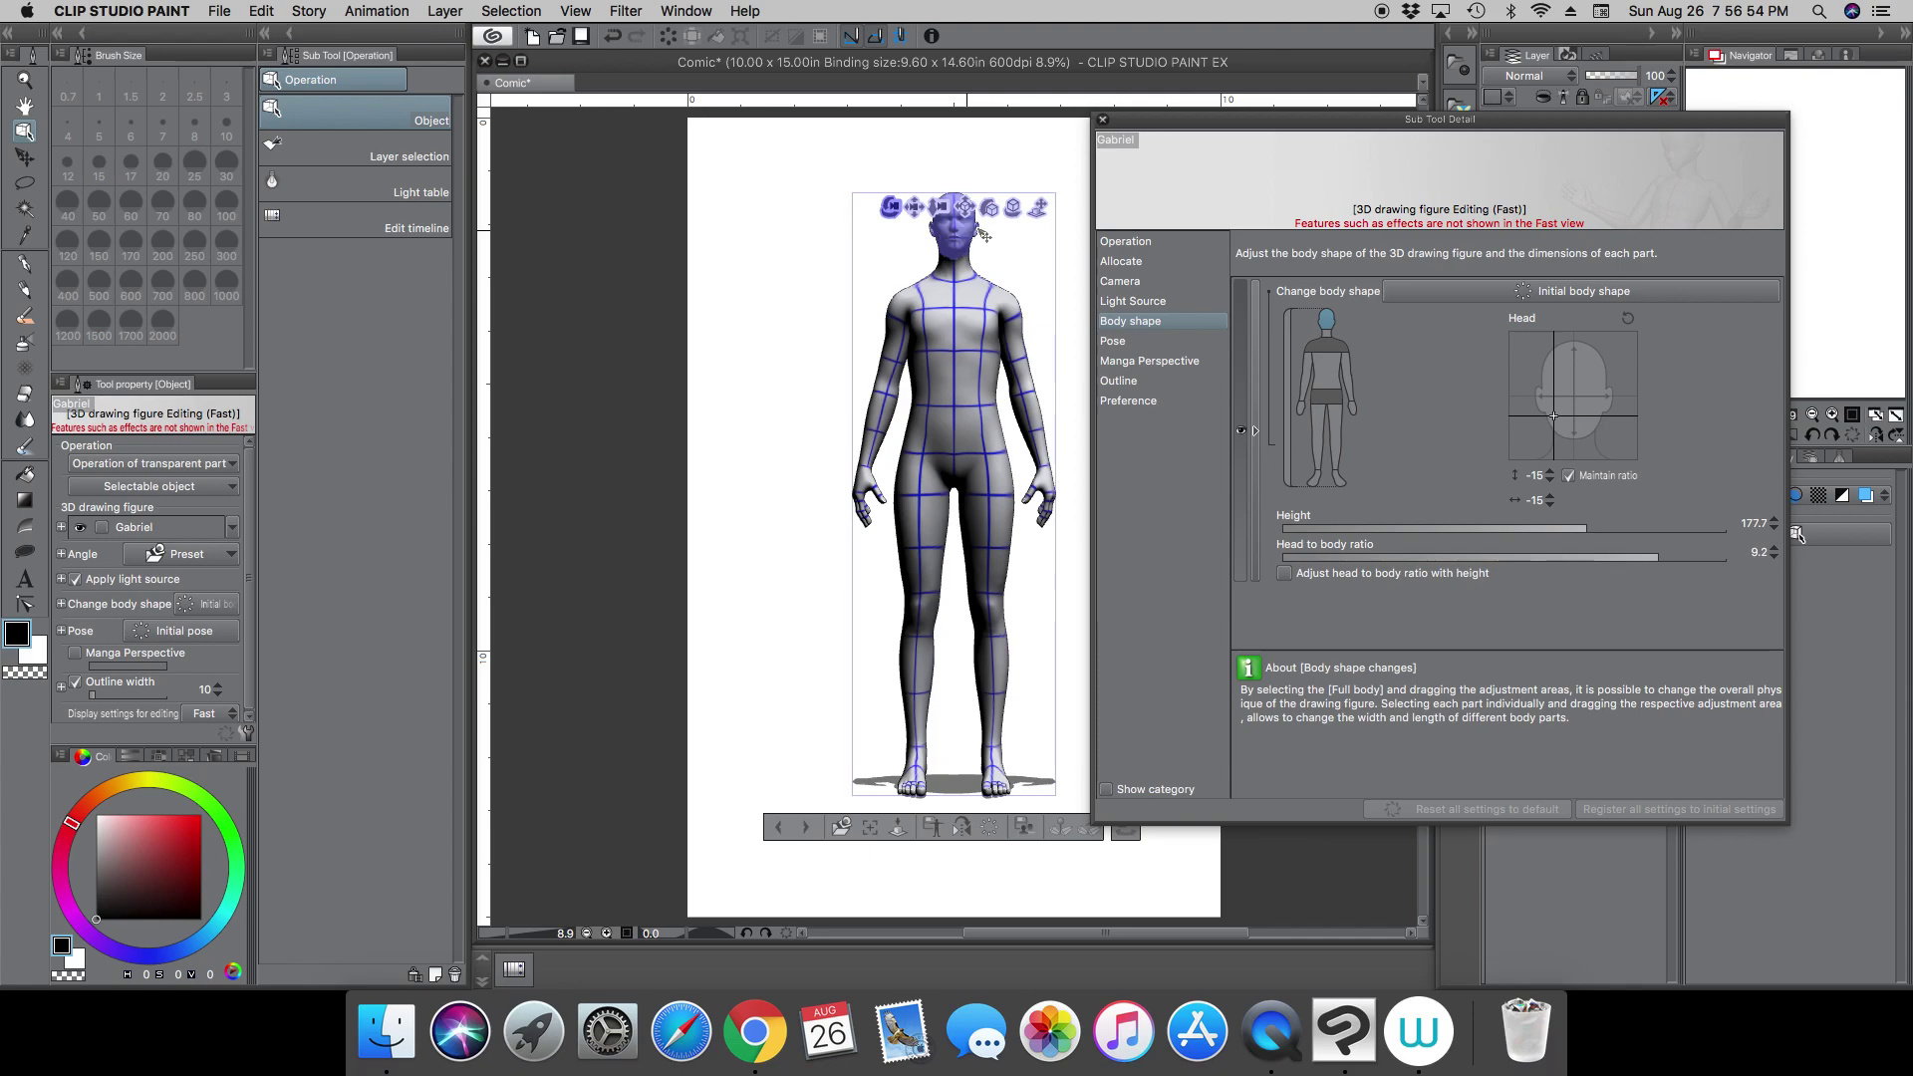
Step: Turn off Maintain ratio, reset the head, and make it taller and narrower (28, -15)
{"action": "left_click", "coordinate": [1569, 477]}
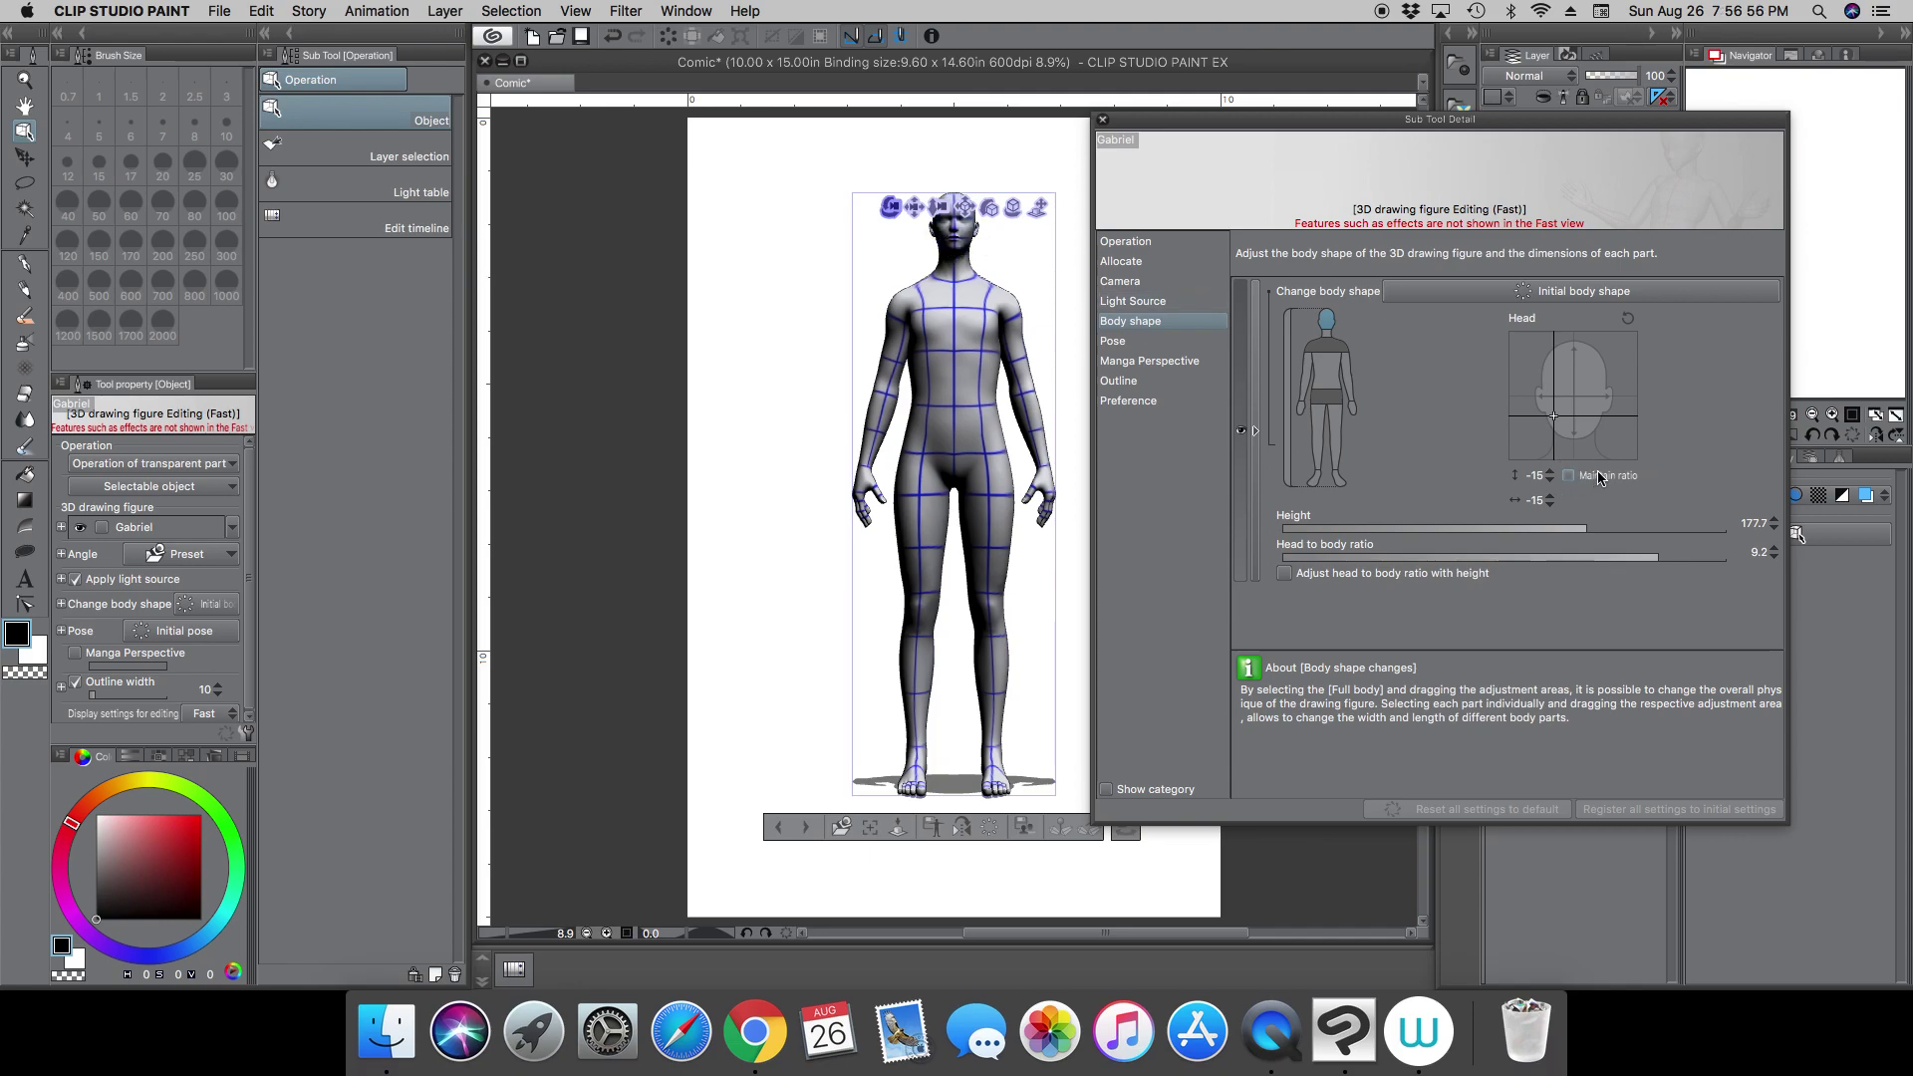
{"action": "left_click", "coordinate": [1627, 317]}
{"action": "left_click_drag", "start_coordinate": [1623, 402], "coordinate": [1572, 370]}
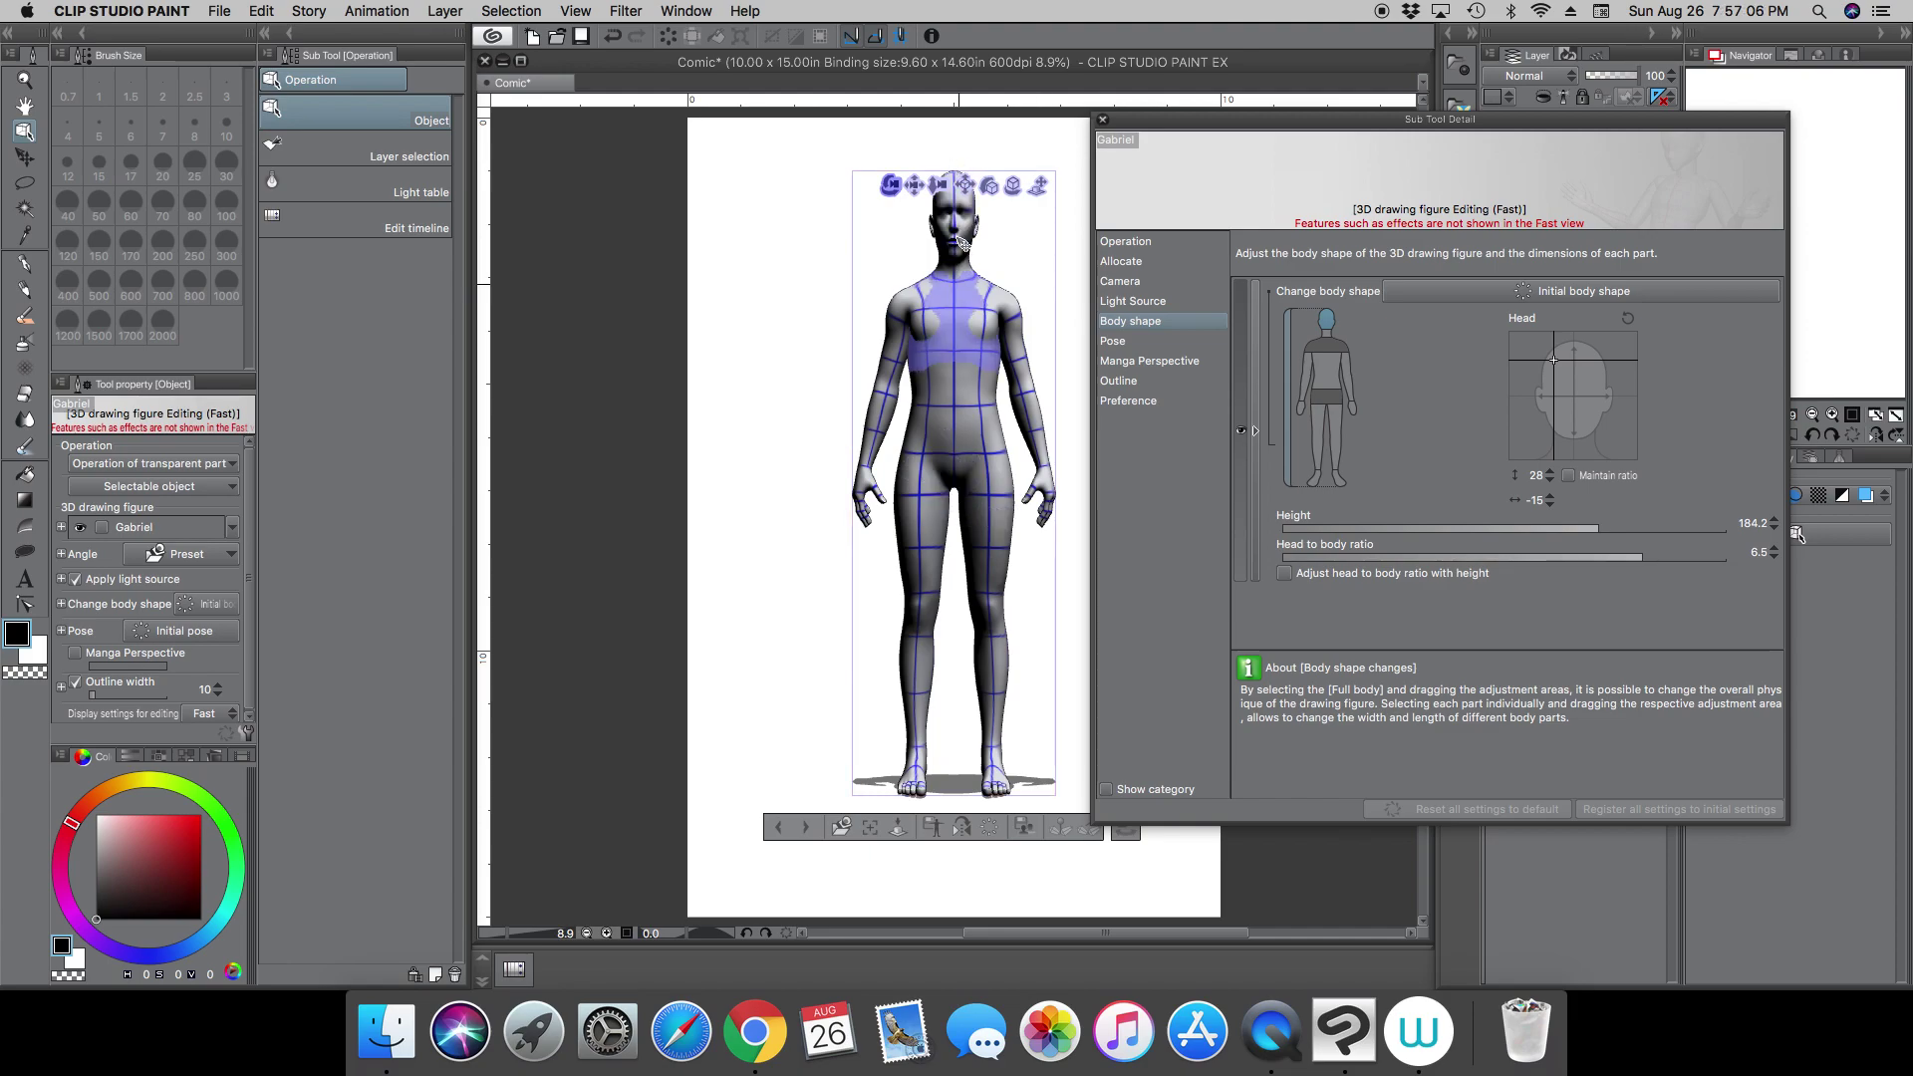
Step: Reset the head, then try the torso and legs selections before returning to the head
{"action": "left_click", "coordinate": [1627, 317]}
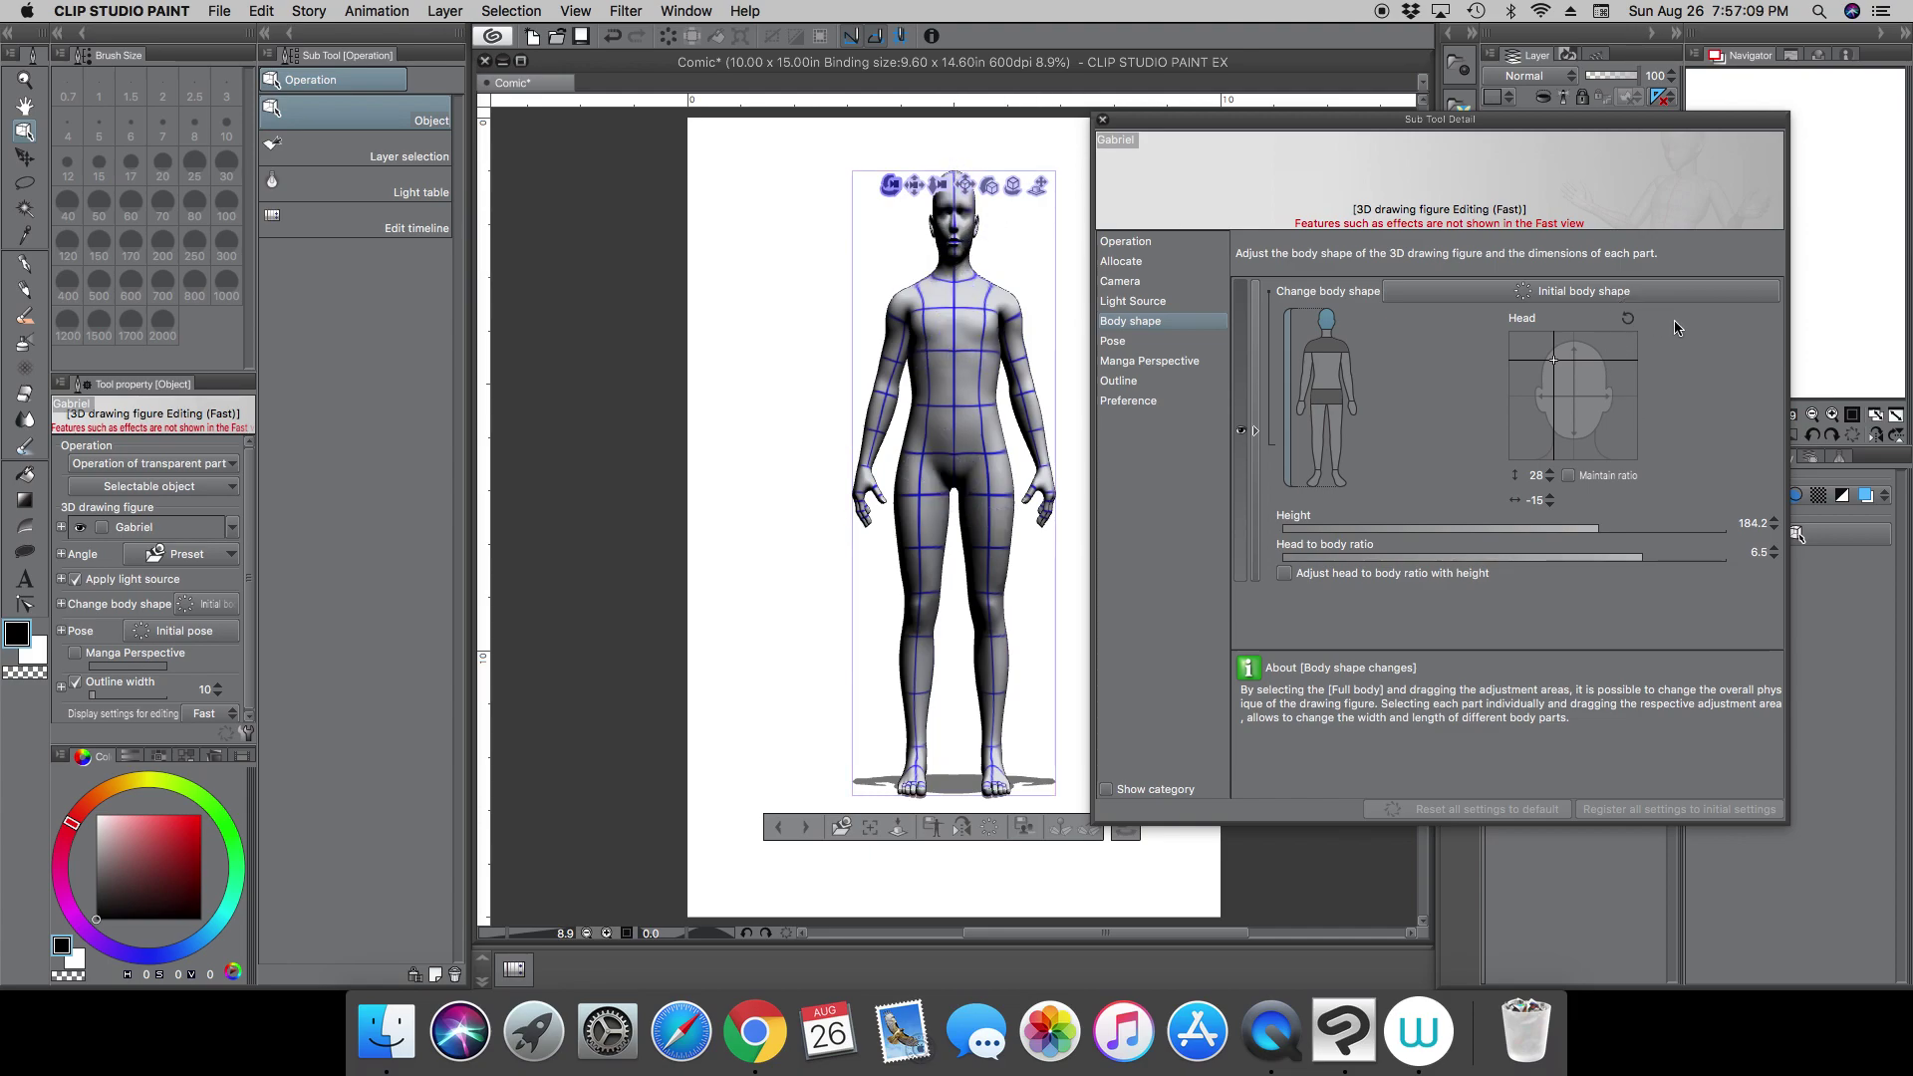
{"action": "left_click", "coordinate": [1329, 377]}
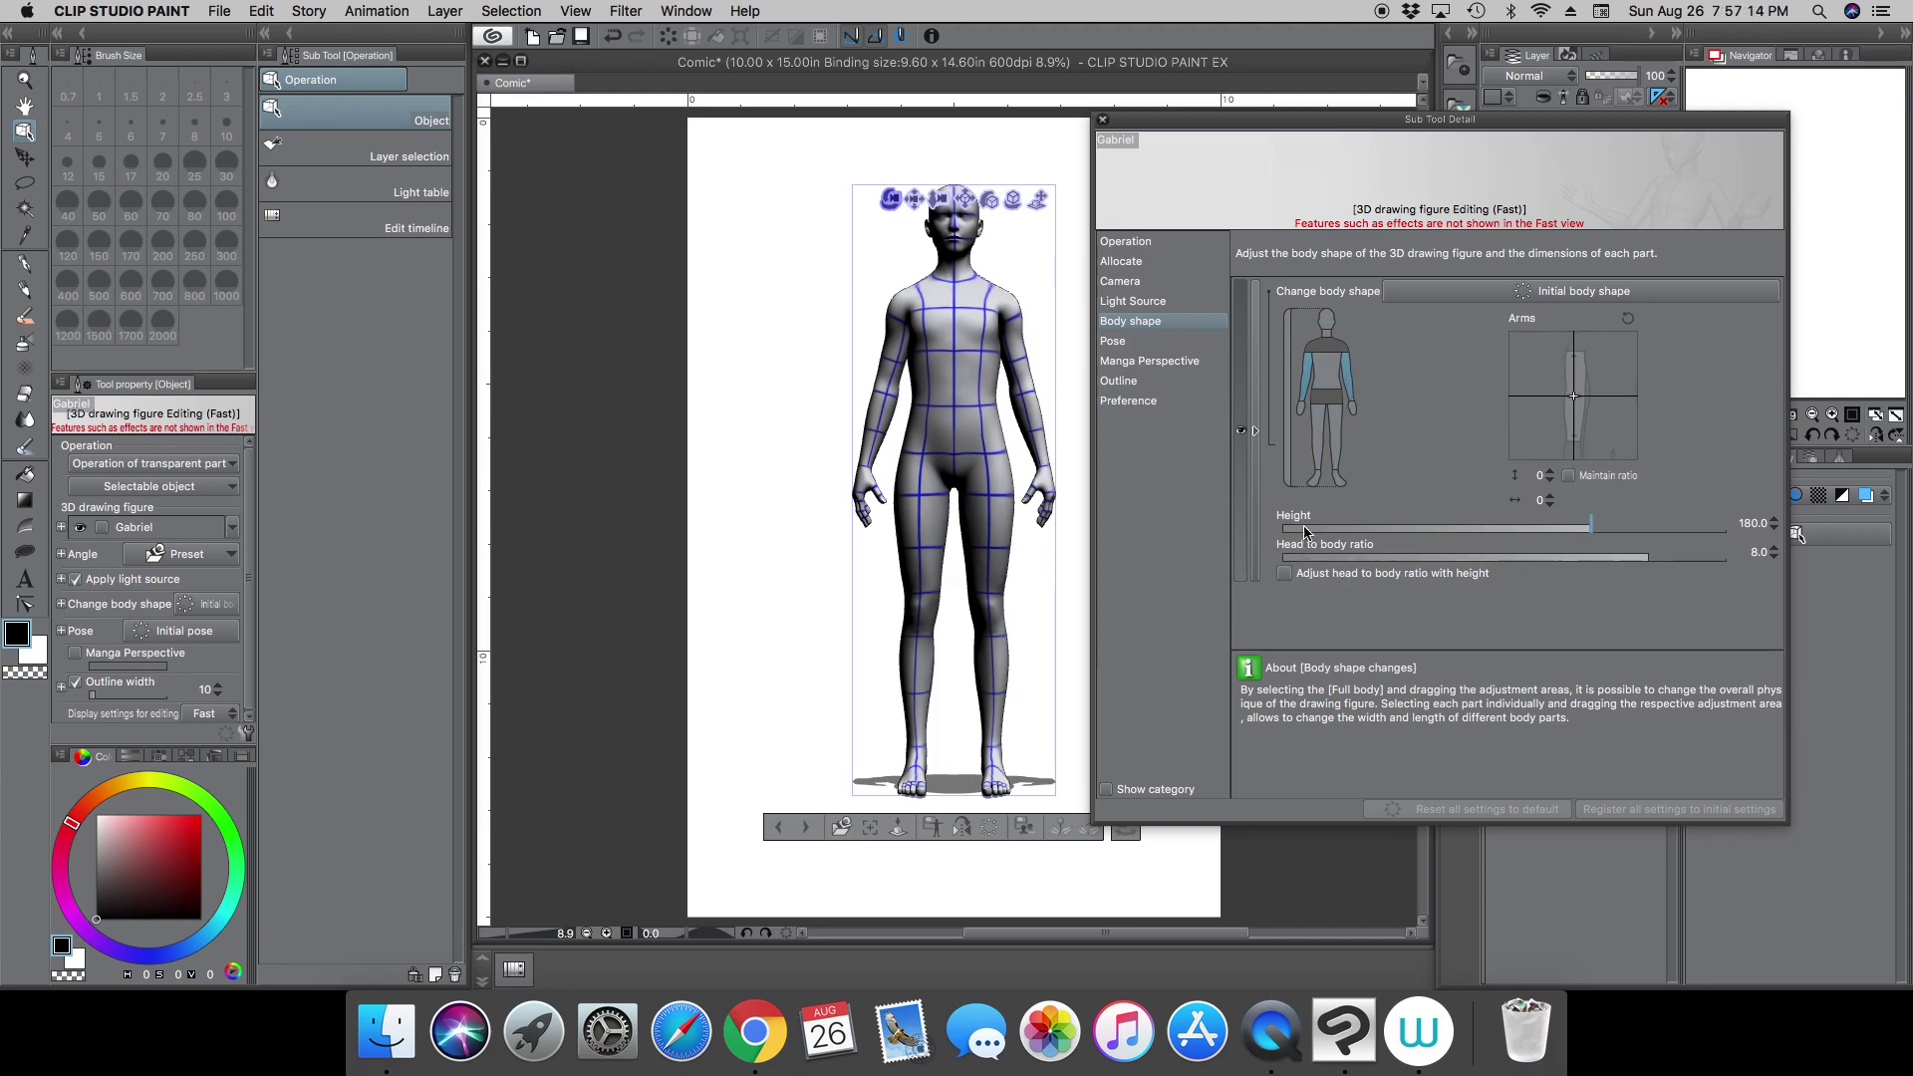
{"action": "left_click", "coordinate": [1337, 449]}
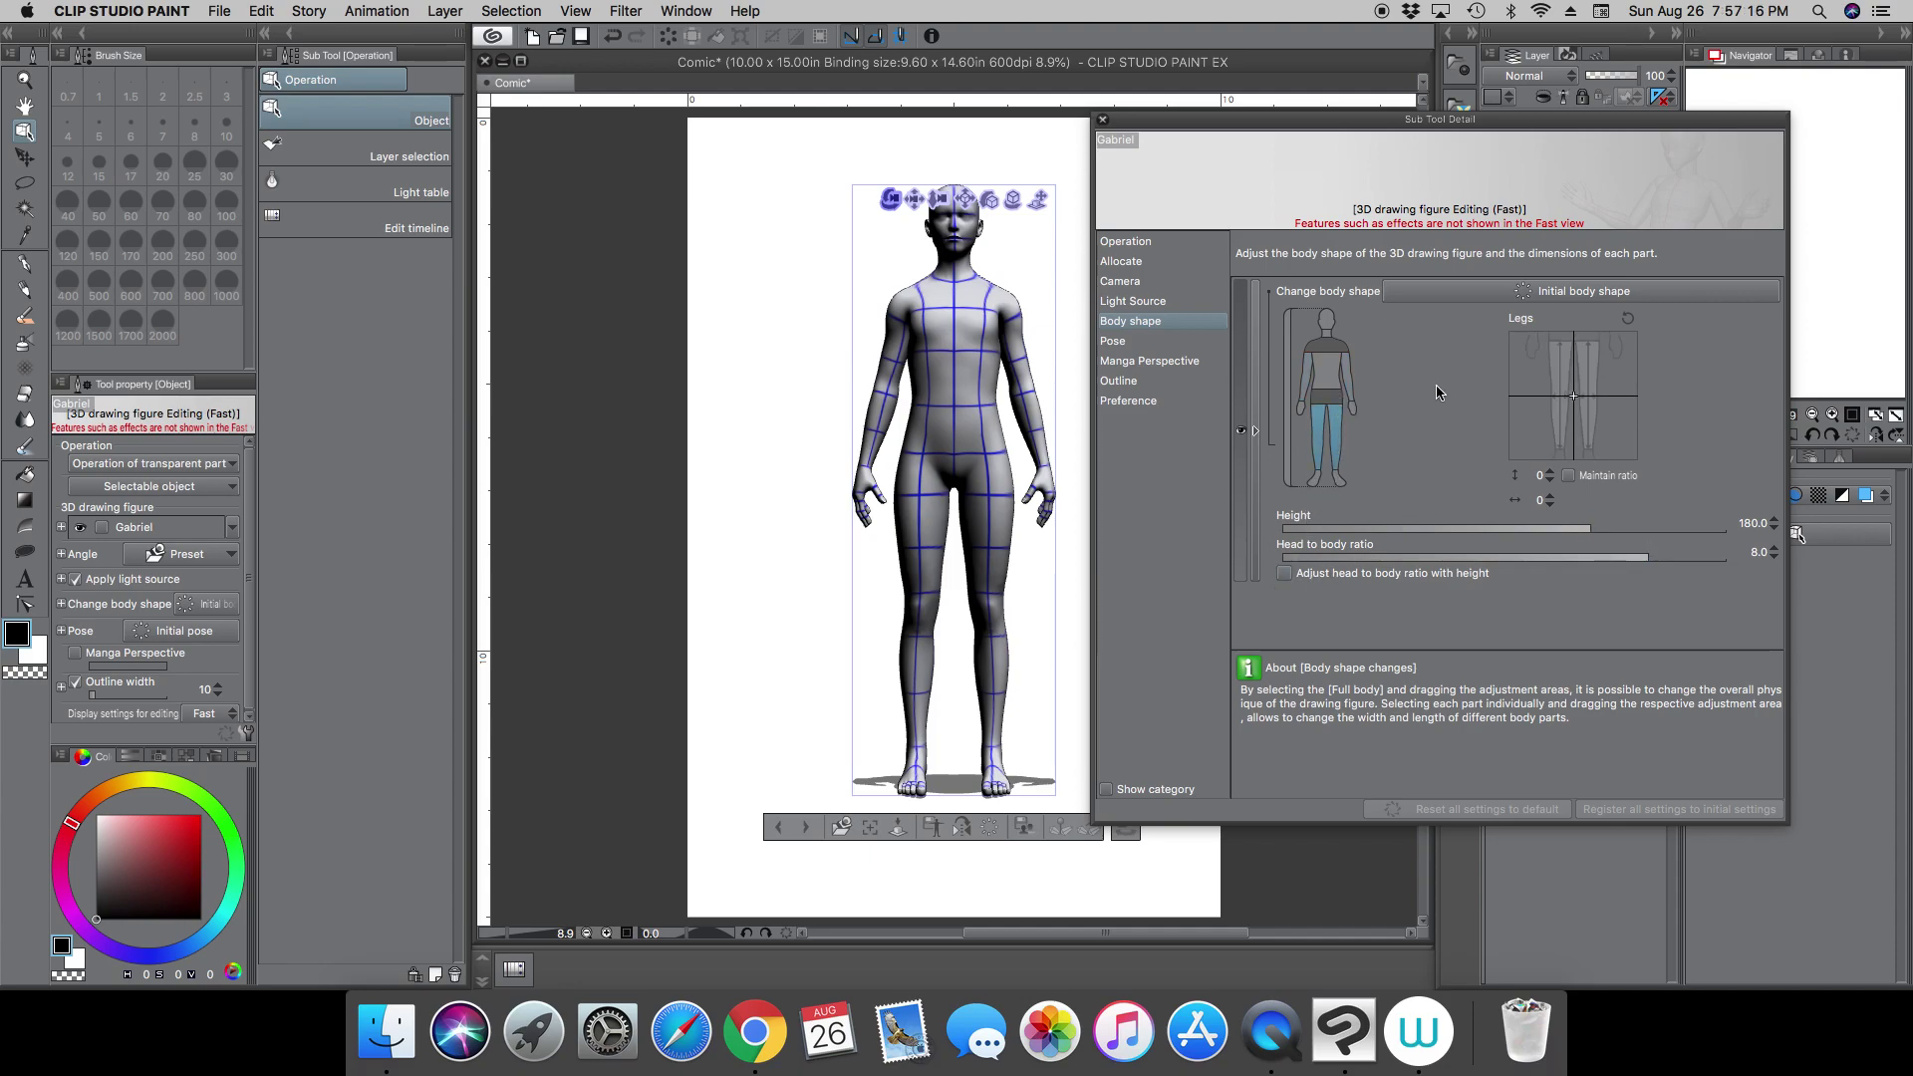
{"action": "left_click", "coordinate": [1323, 377]}
{"action": "left_click", "coordinate": [1326, 319]}
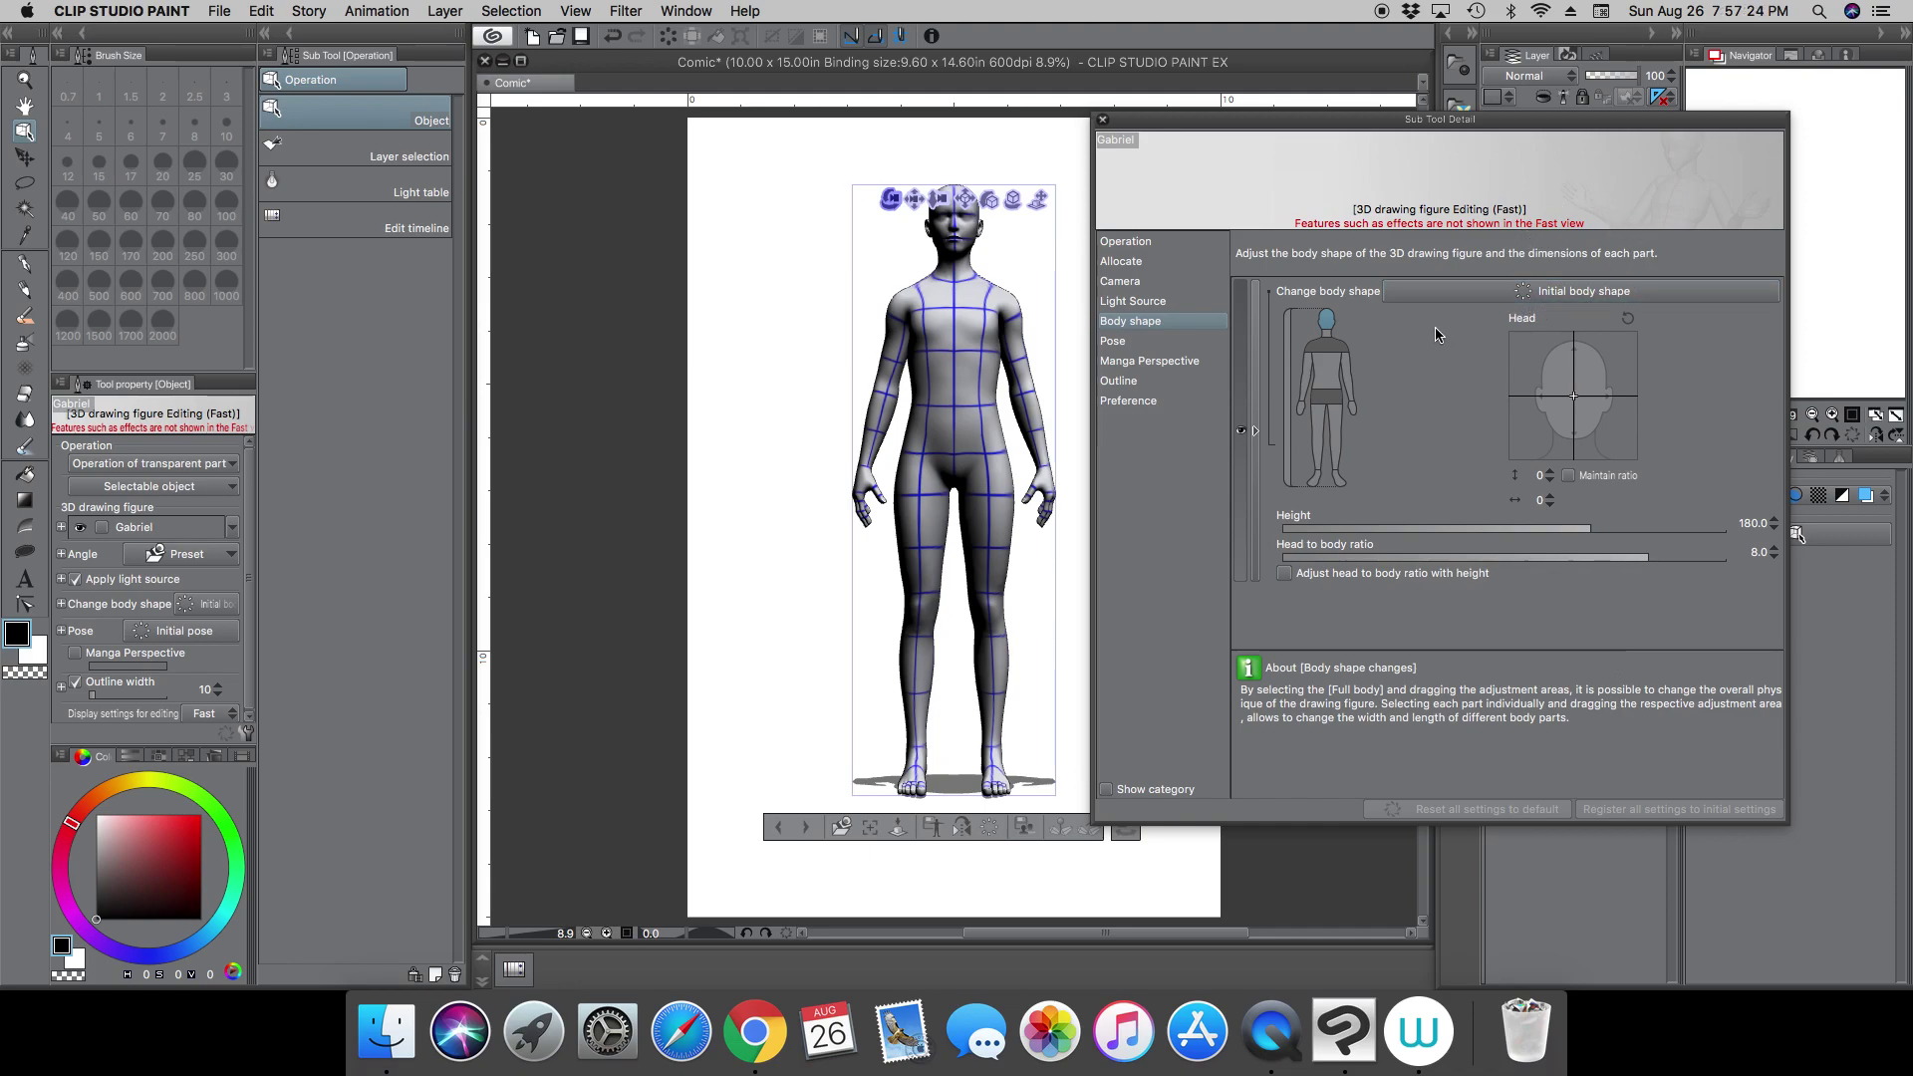
Step: Restore the initial body shape, then set head-to-body ratio 8.0 and height 180.0
{"action": "left_click", "coordinate": [1529, 292]}
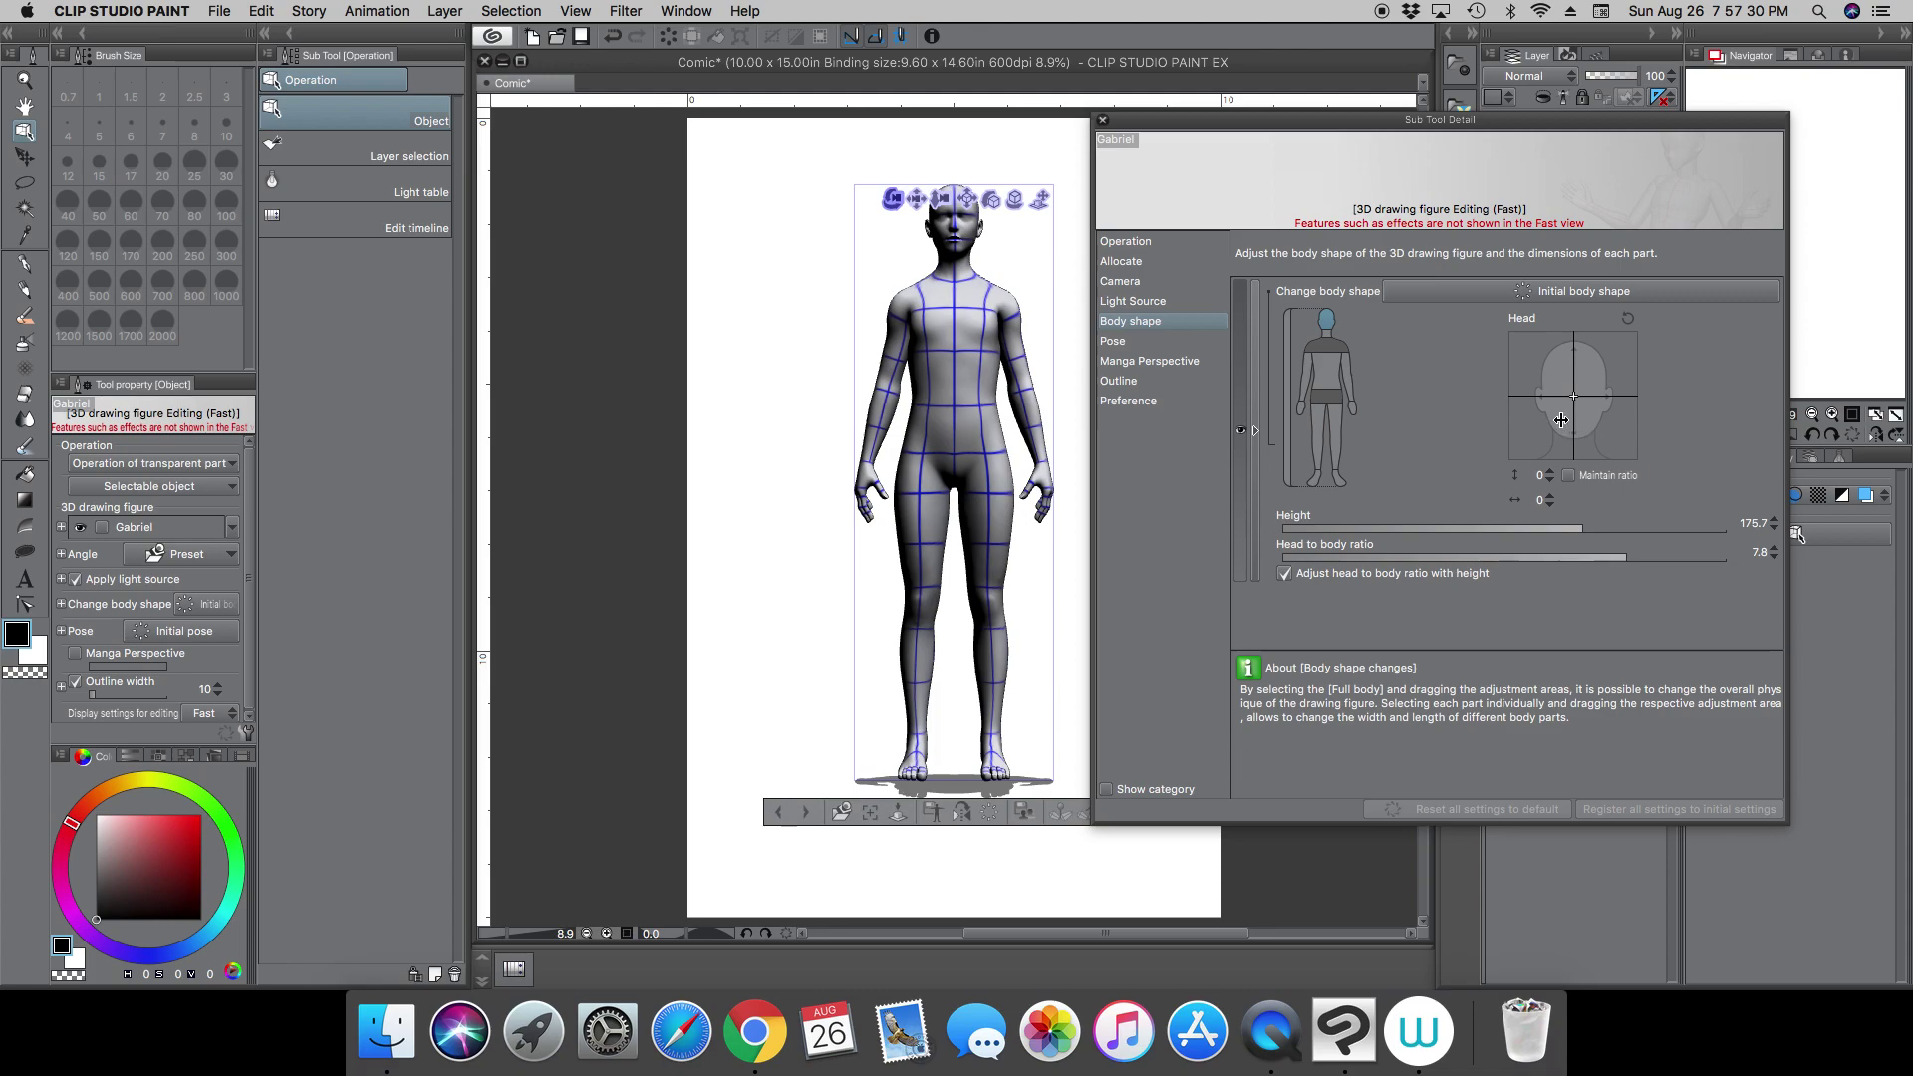
{"action": "left_click", "coordinate": [1539, 296]}
{"action": "left_click", "coordinate": [1775, 548]}
{"action": "left_click", "coordinate": [1775, 547]}
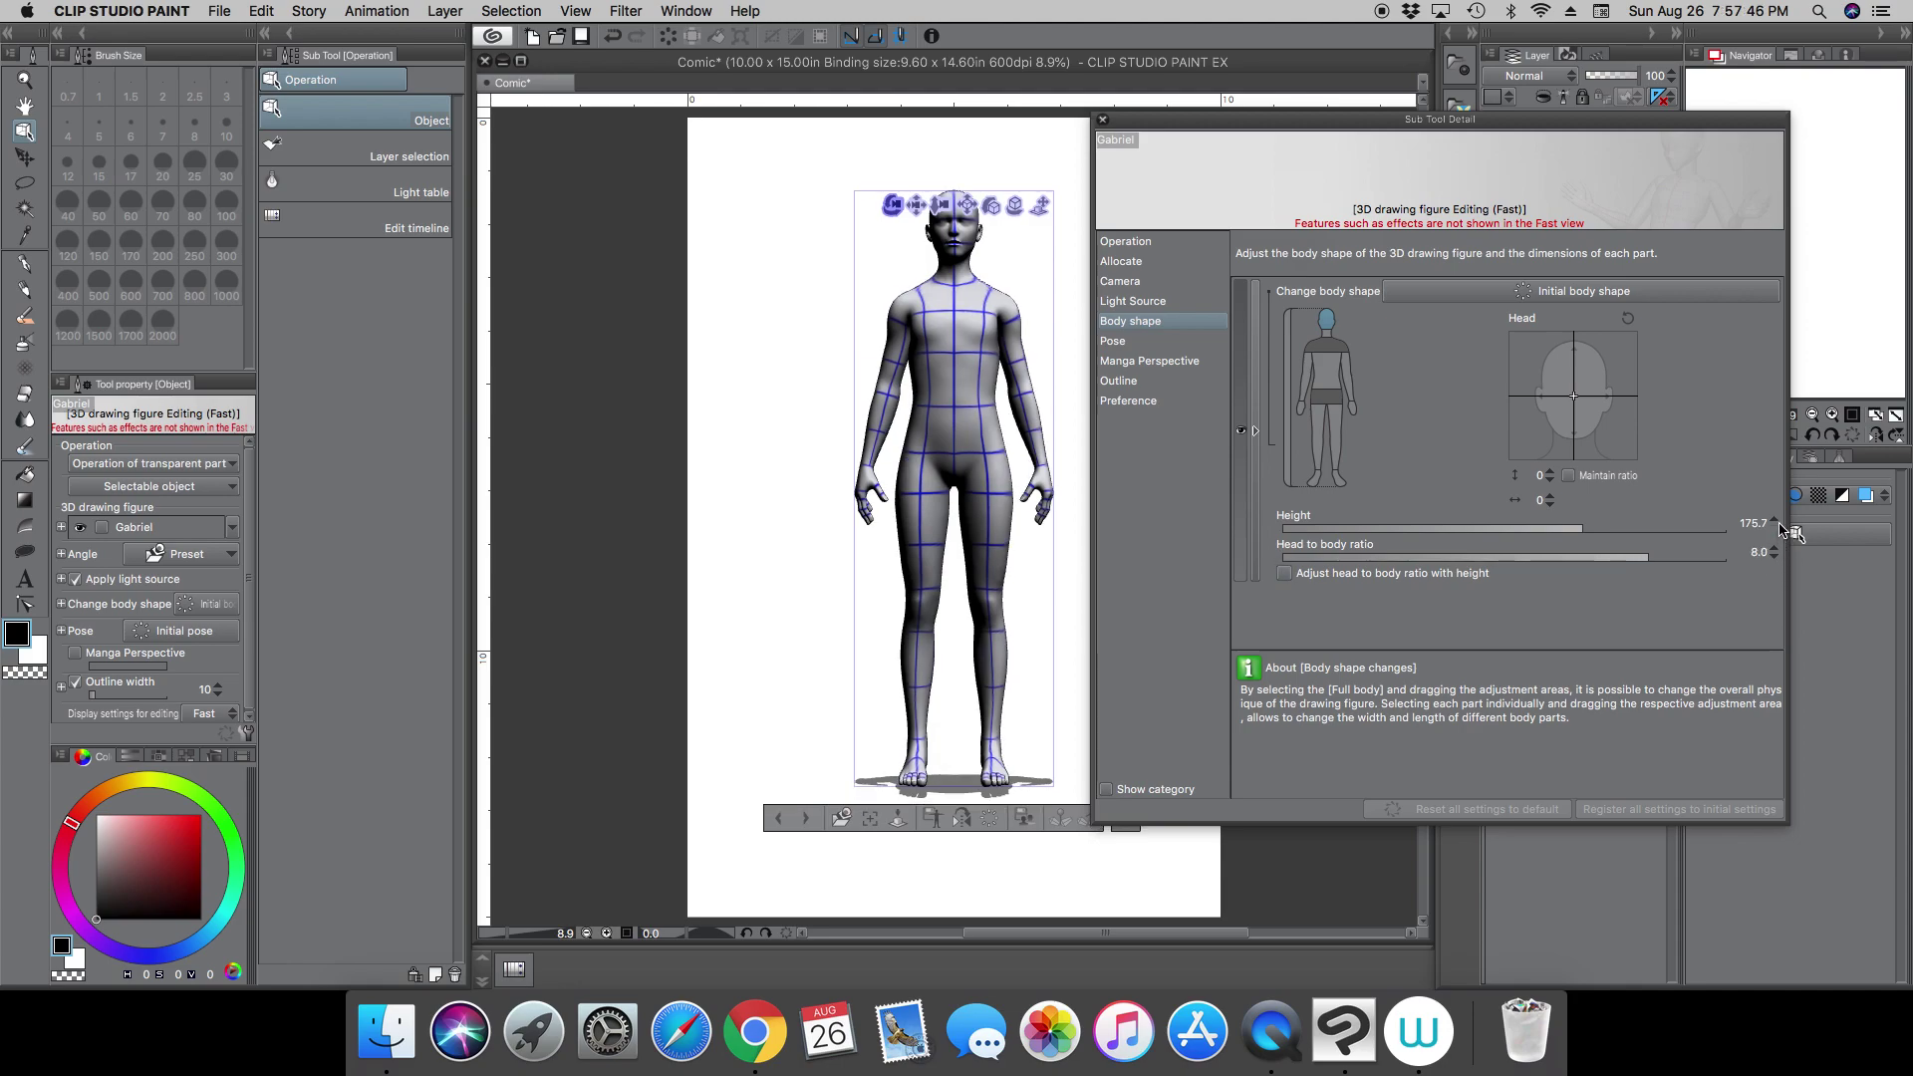
{"action": "left_click", "coordinate": [1775, 521]}
{"action": "left_click", "coordinate": [1775, 522]}
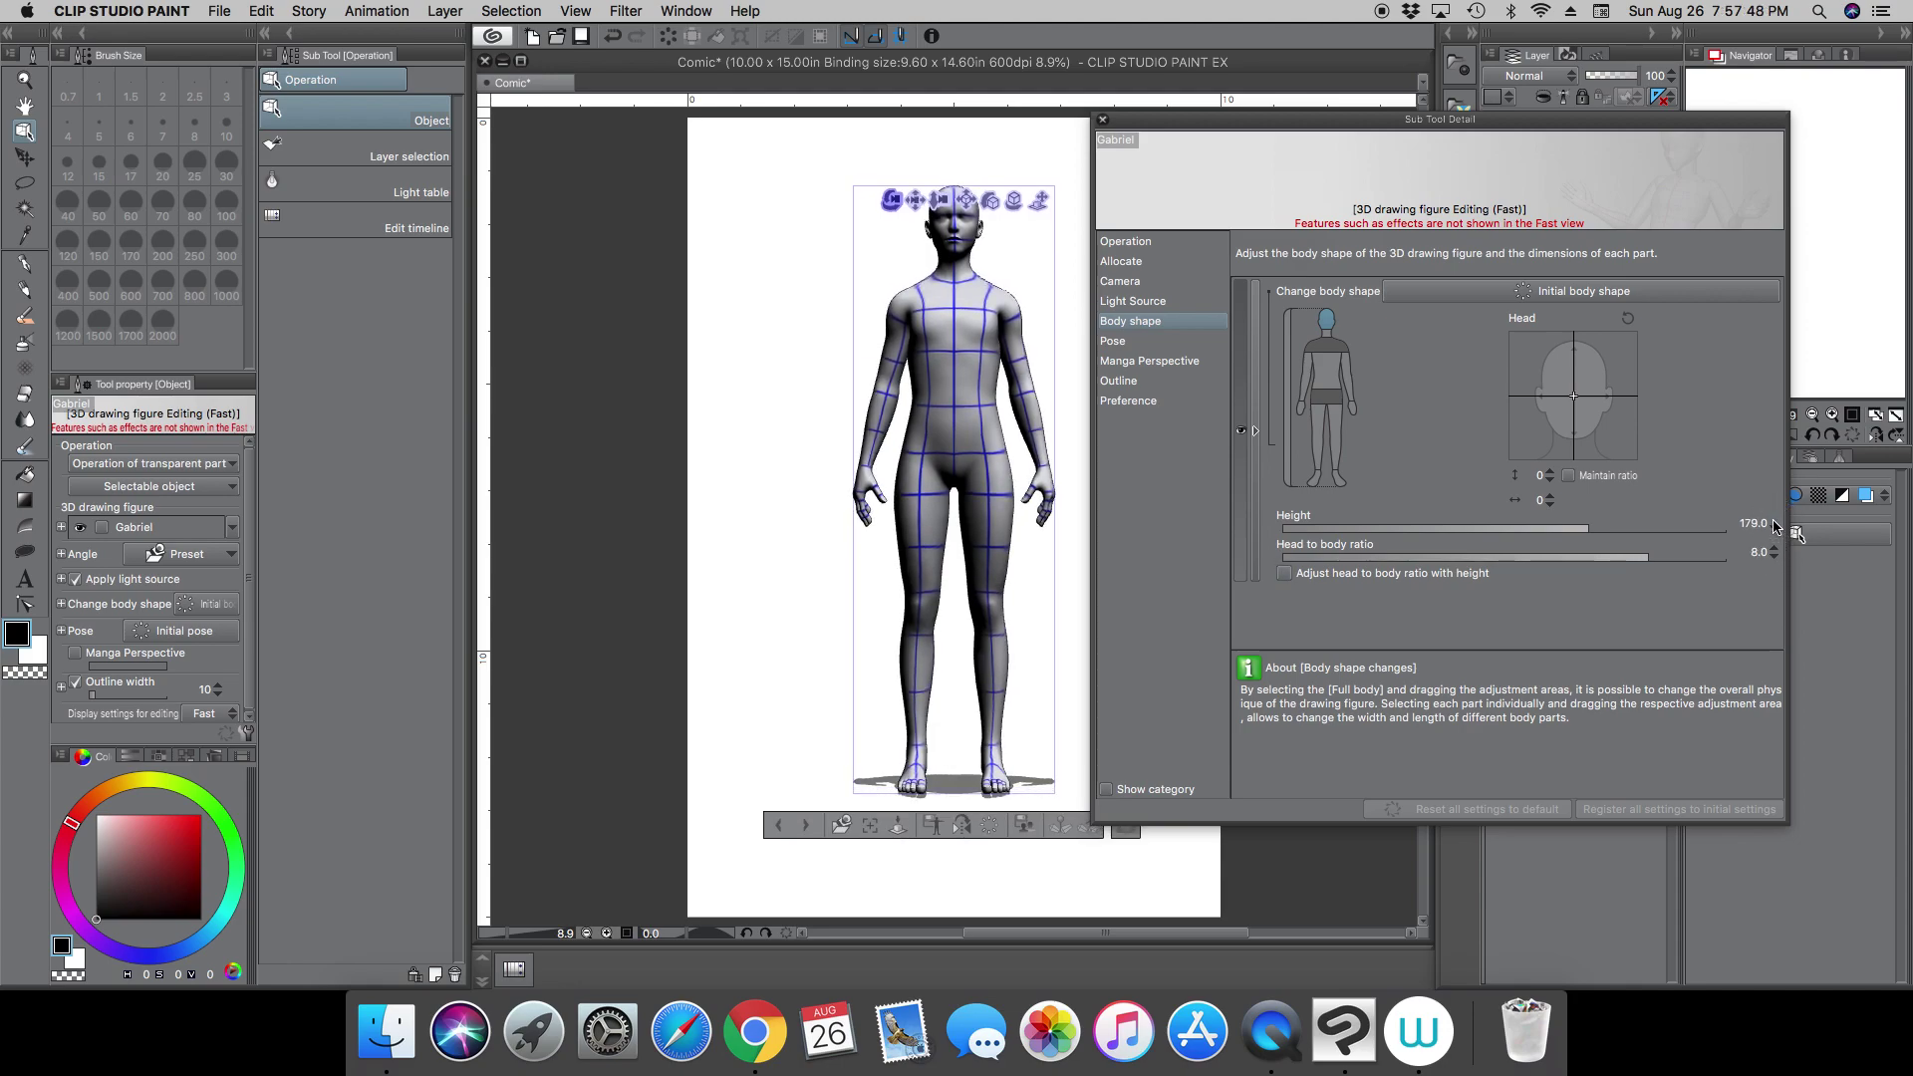
{"action": "left_click", "coordinate": [1775, 522]}
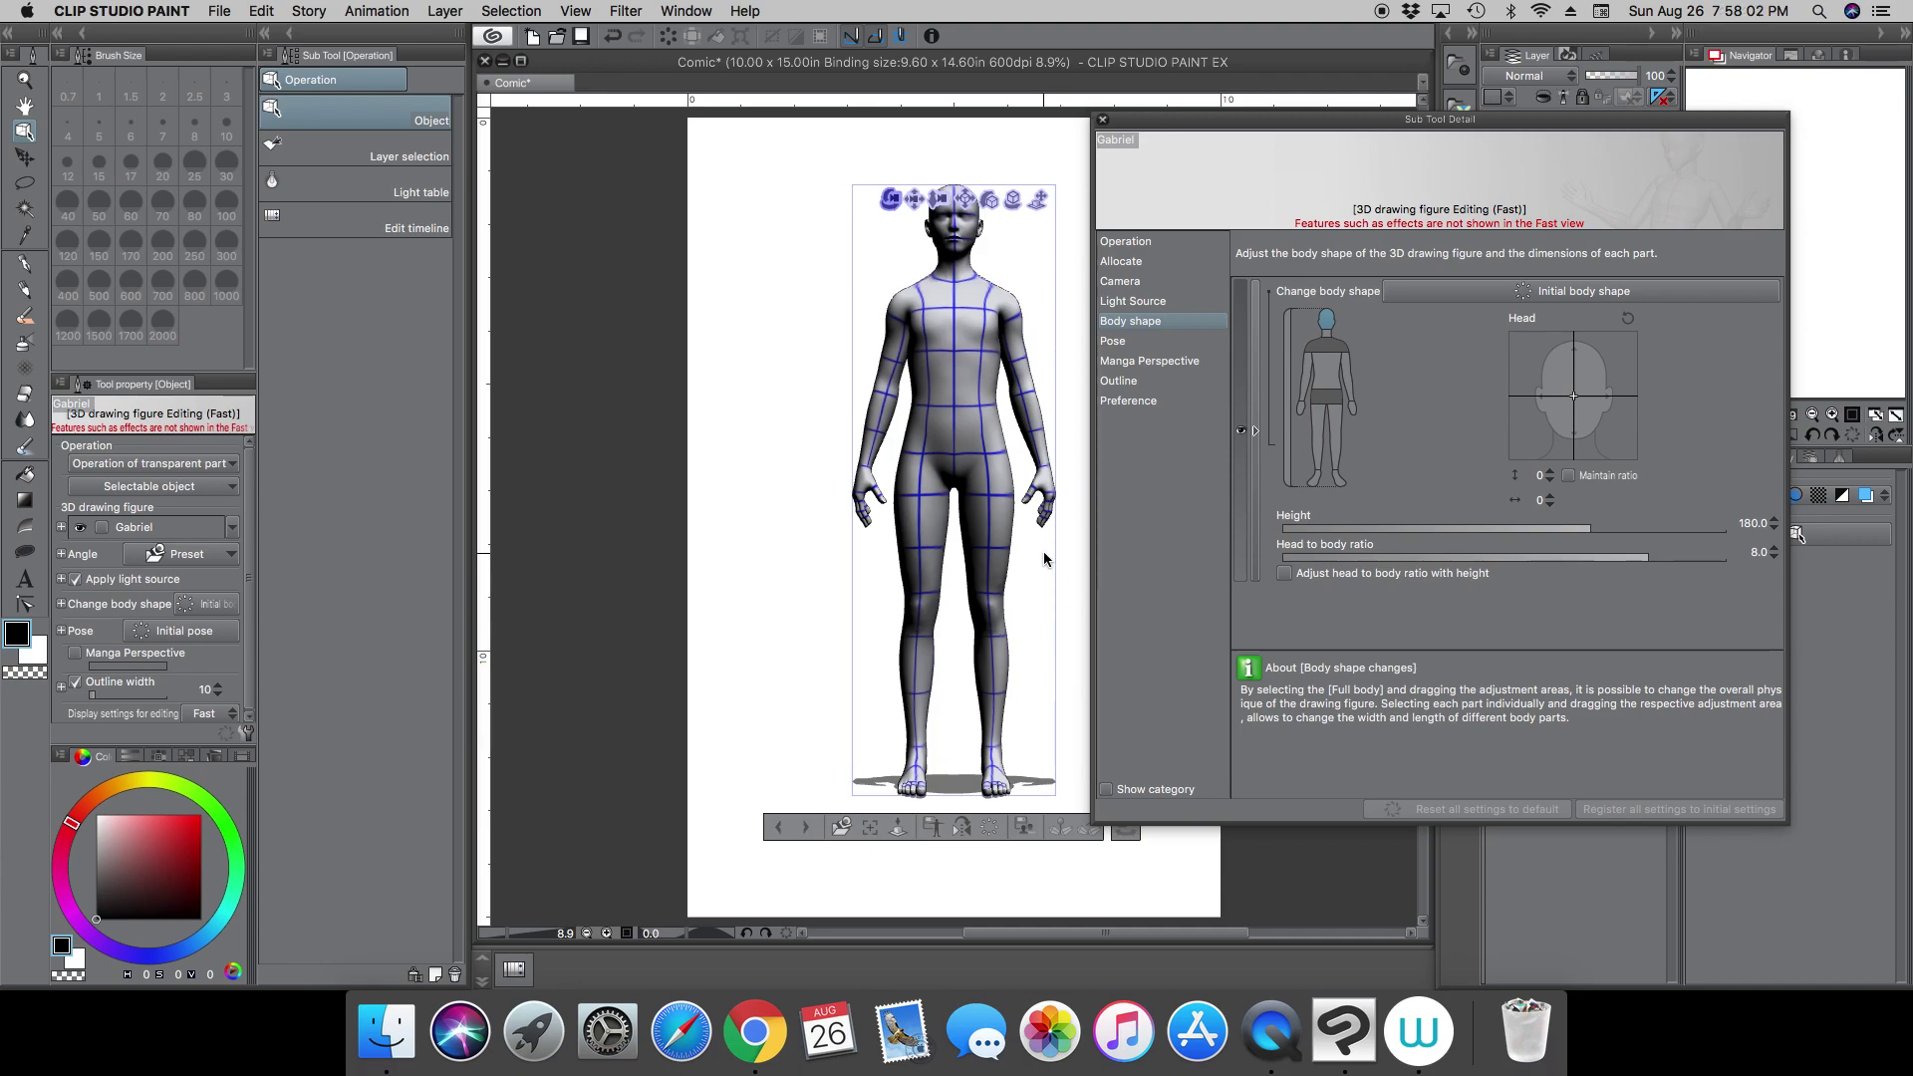
Step: Select Full body using the bar beside the Body shape mini-figure
{"action": "left_click", "coordinate": [1288, 418]}
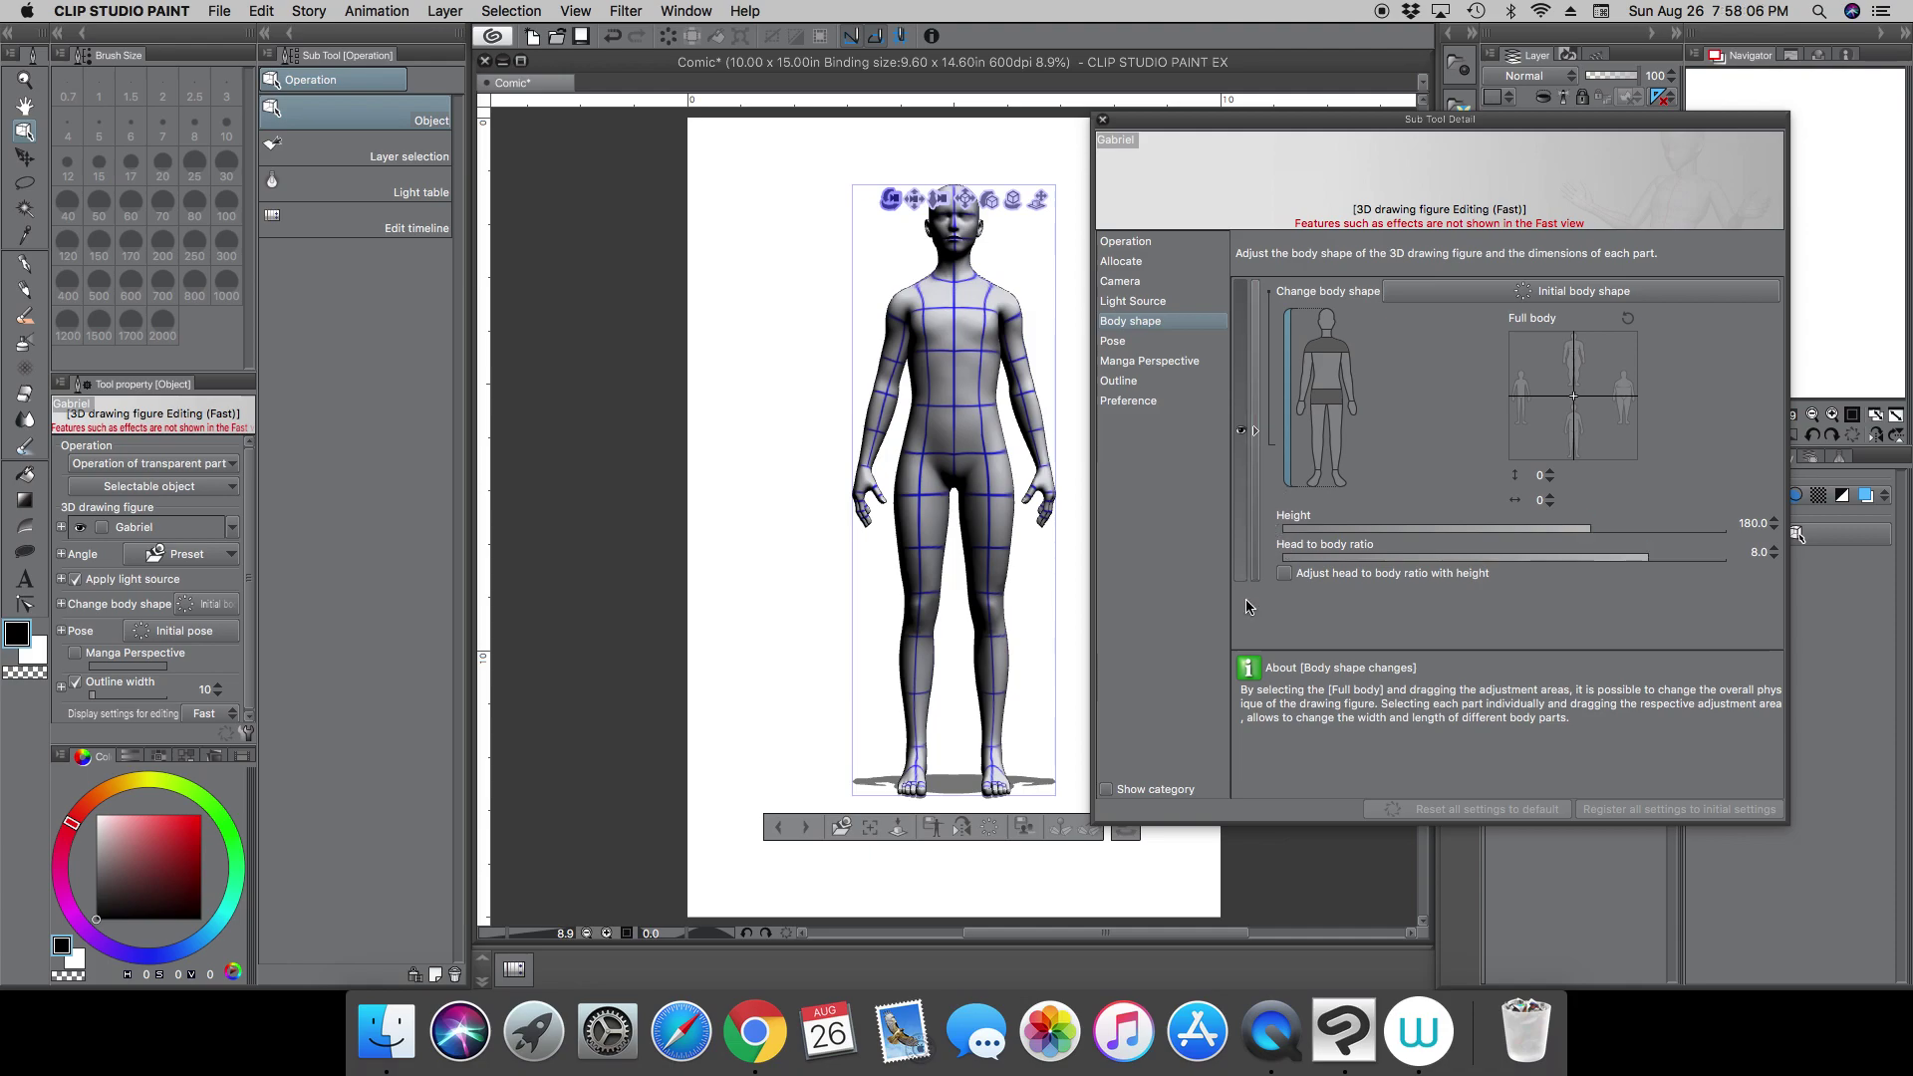